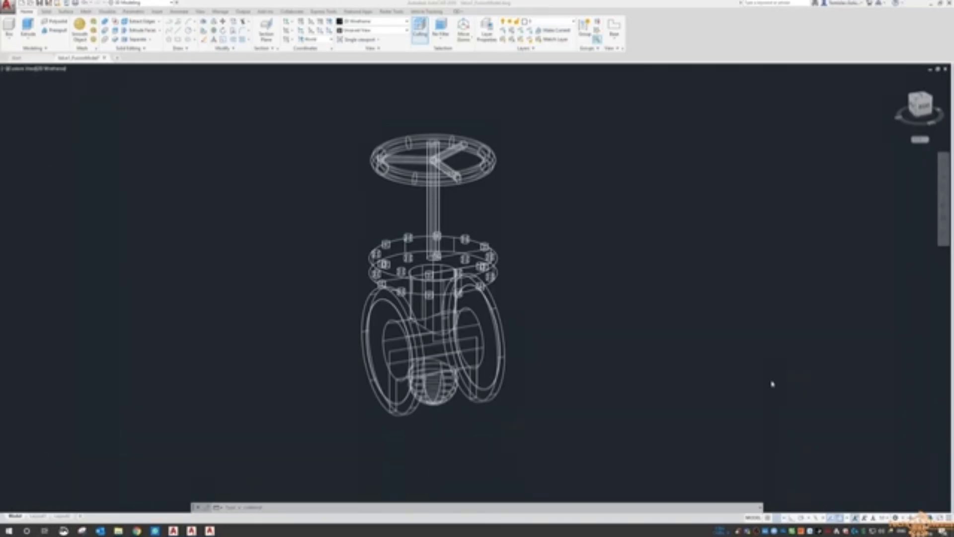
Measure the valve's face-to-face length between the centres of its two flanged pipe ends
click(747, 372)
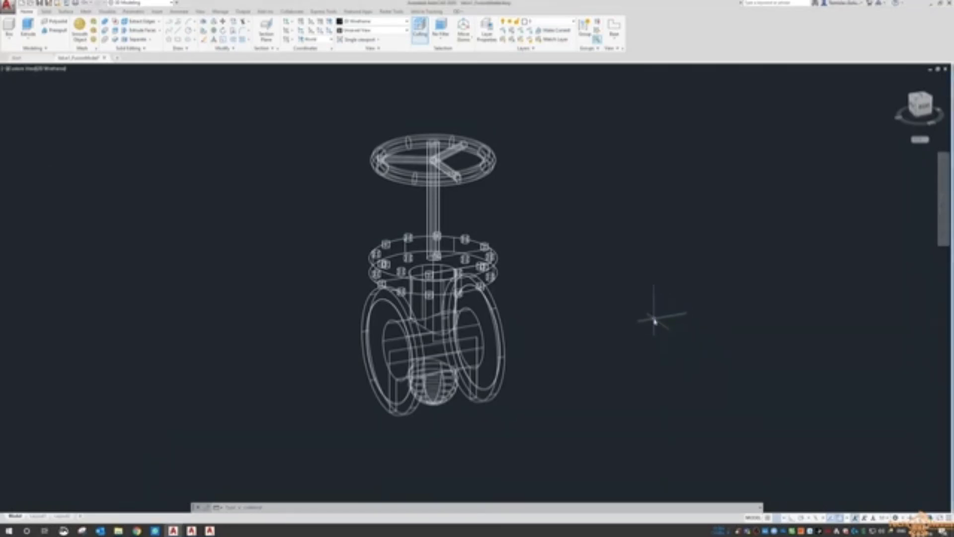
text(DI)
key(Return)
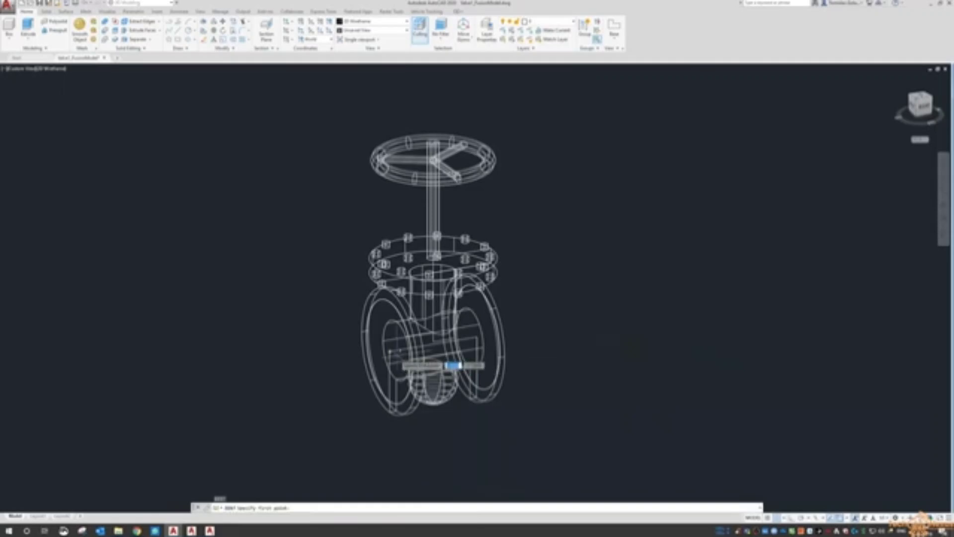
scroll(393, 378, up, 8)
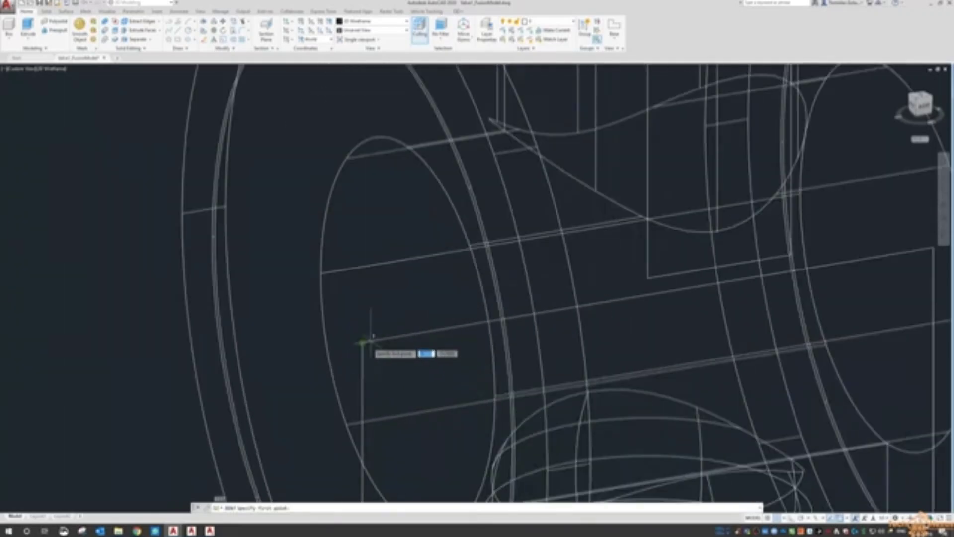
click(368, 343)
scroll(308, 358, down, 5)
click(553, 317)
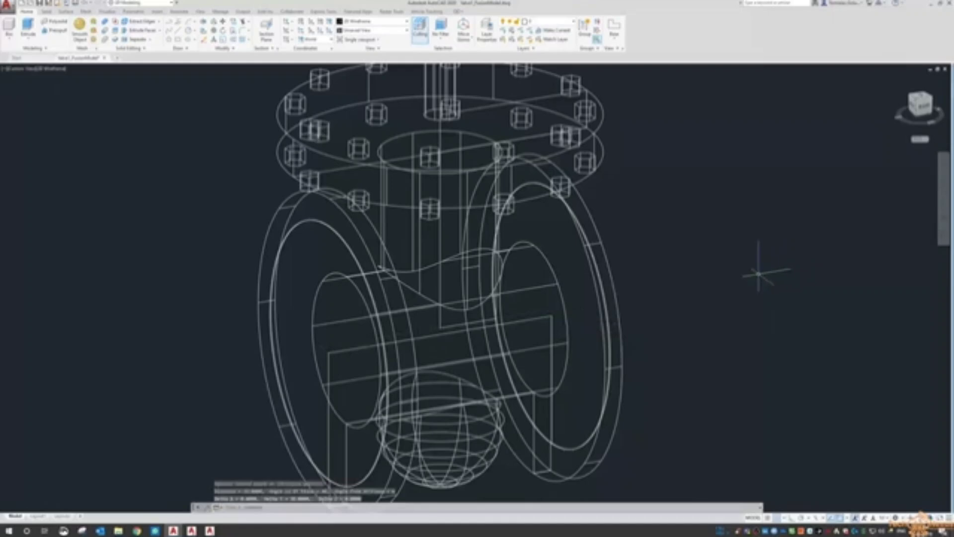
scroll(690, 308, down, 6)
scroll(618, 294, up, 4)
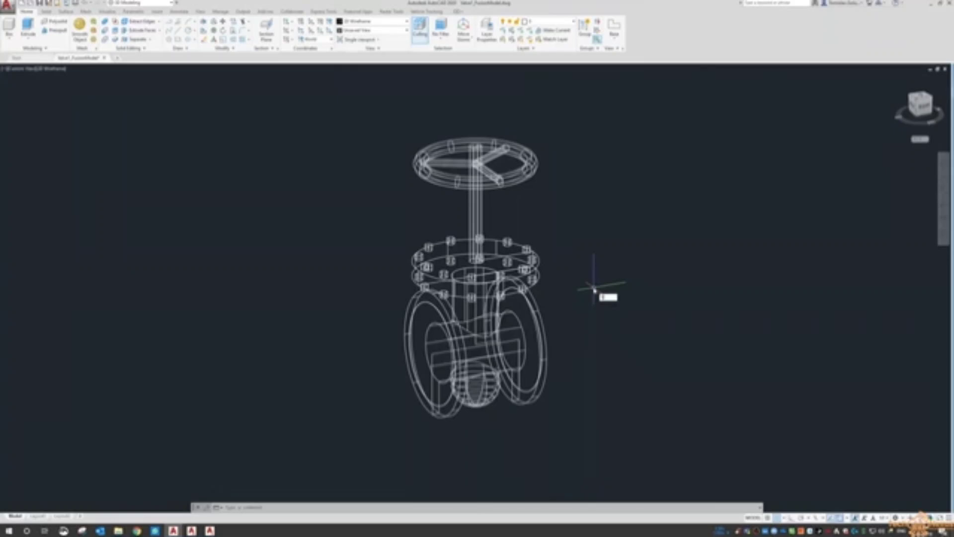
Scale all objects of the valve model by a factor of 10 about the base point 0,0
text(scale)
key(Return)
text(all)
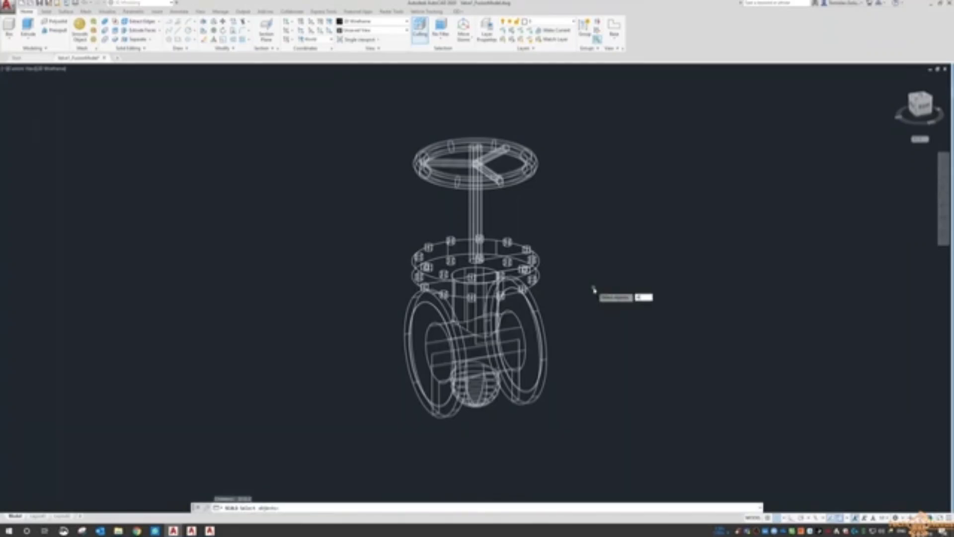
key(Return)
key(Return)
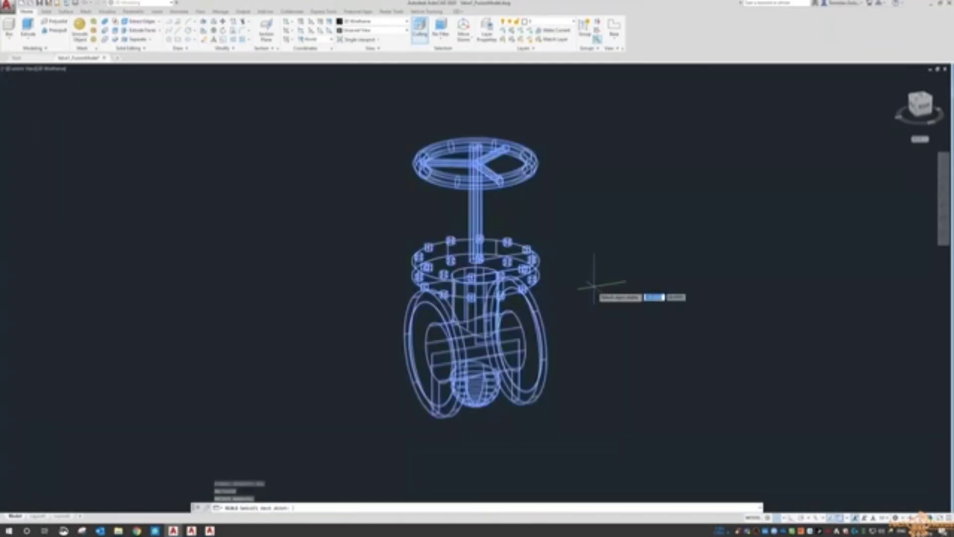
text(0,0)
key(Return)
text(10)
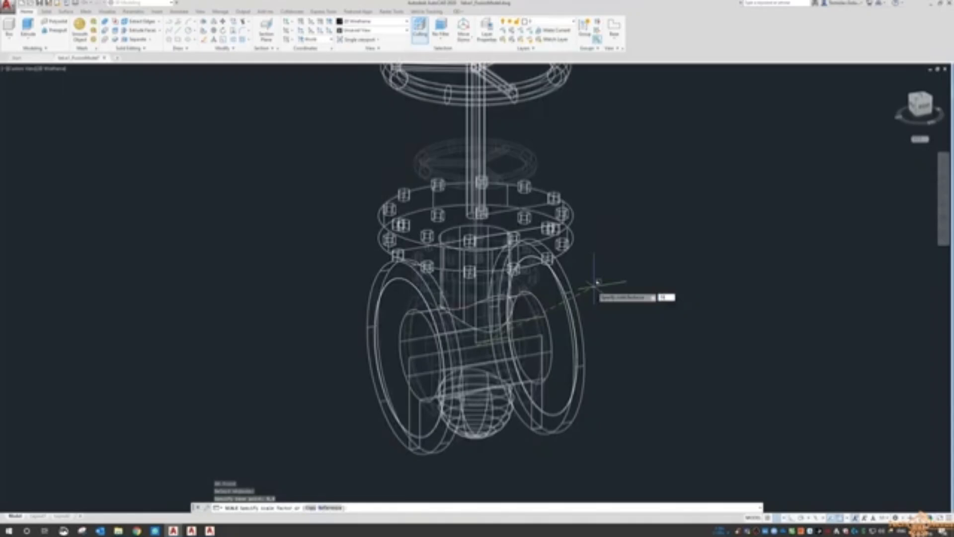
key(Return)
text(z)
key(Return)
text(e)
key(Return)
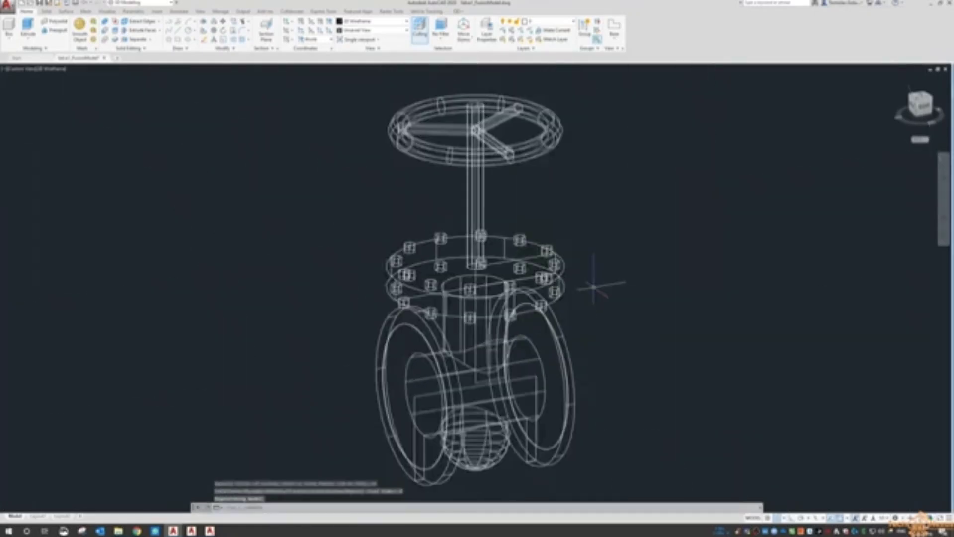
Open Write Block and select all objects of the scaled valve as its contents
text(wblock)
key(Return)
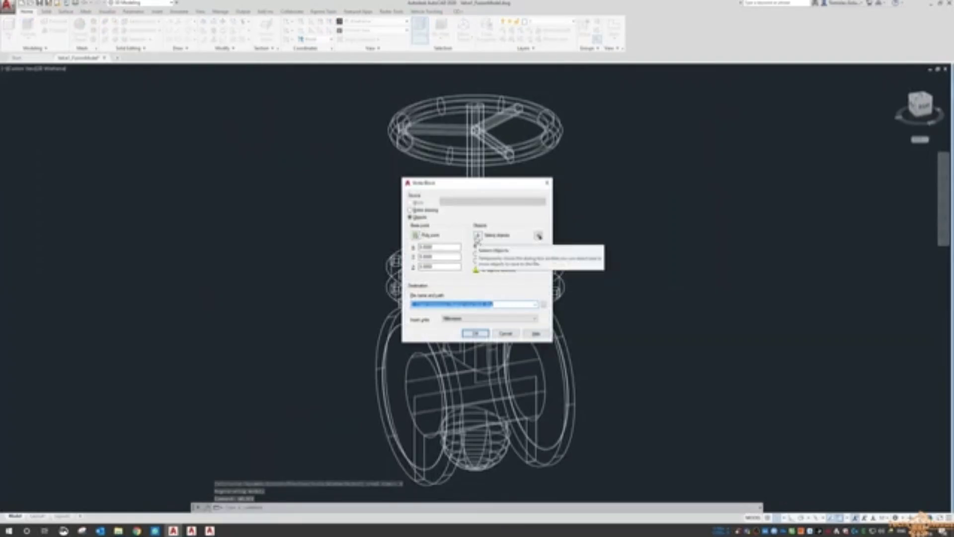
click(477, 235)
text(all)
key(Return)
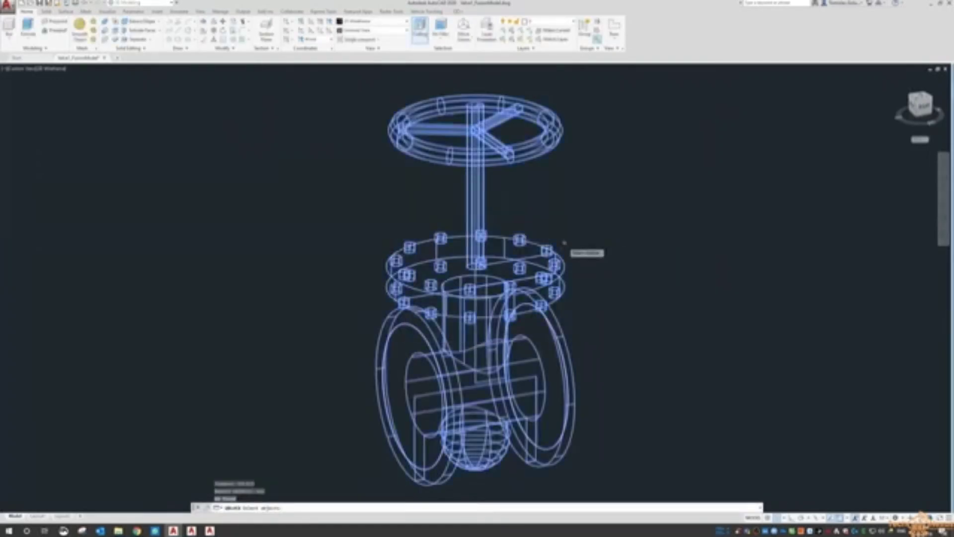
key(Return)
Write the selected valve objects to a drawing file named 300MM_VALVE on the desktop
click(543, 305)
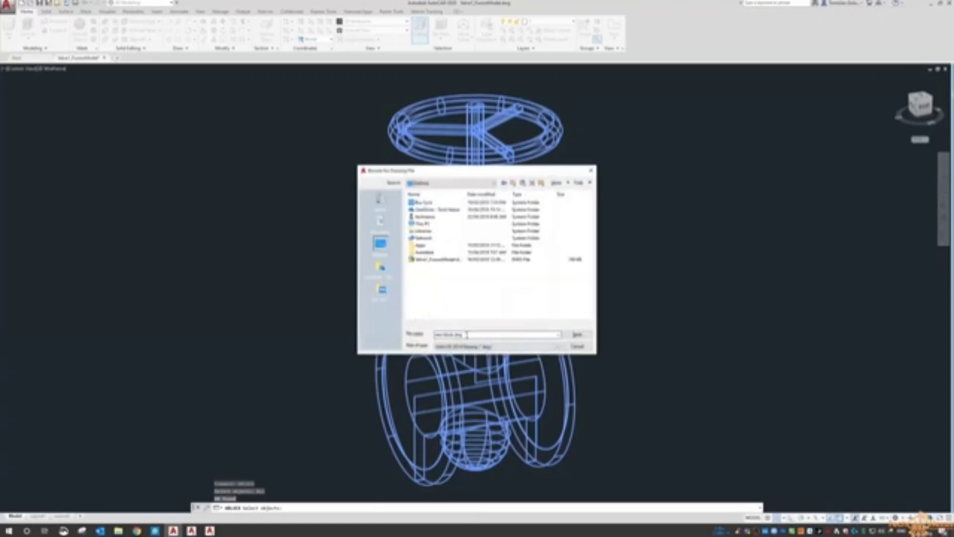
click(471, 335)
text(v)
key(Return)
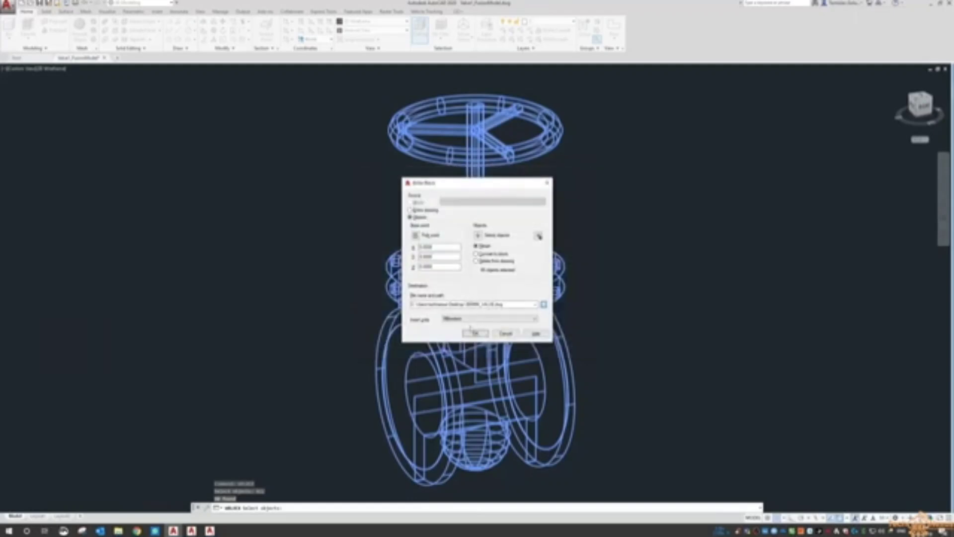
click(474, 333)
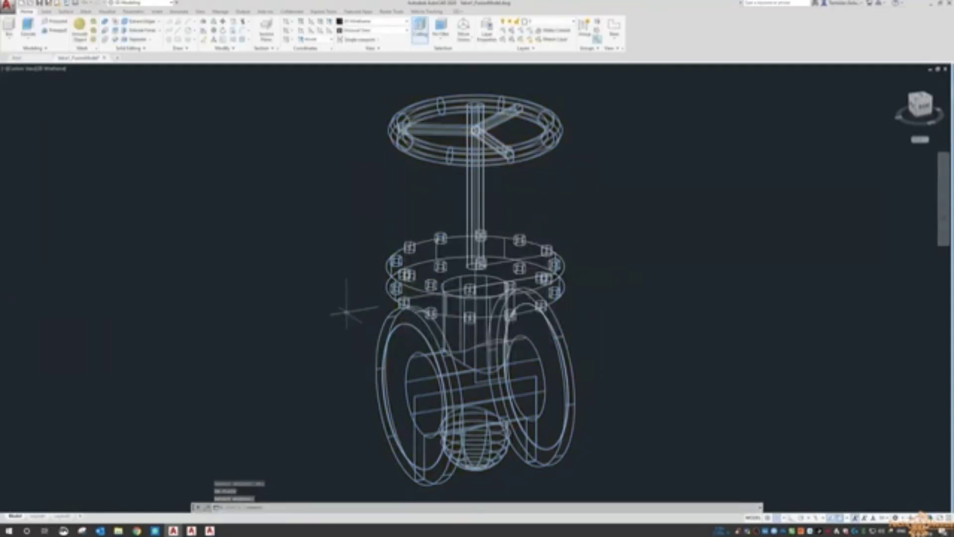
Close the source valve drawing without saving its changes and switch to AutoCAD Plant 3D
click(105, 58)
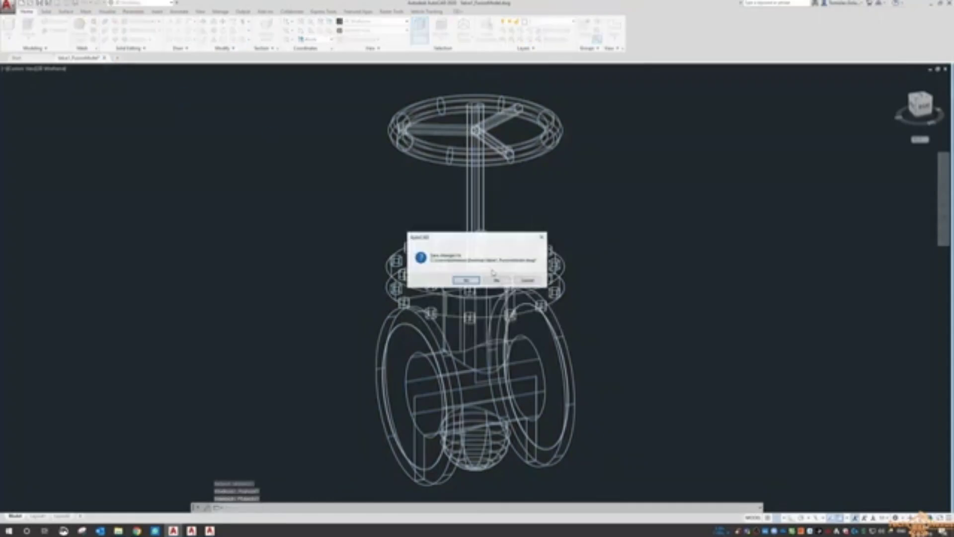
click(497, 280)
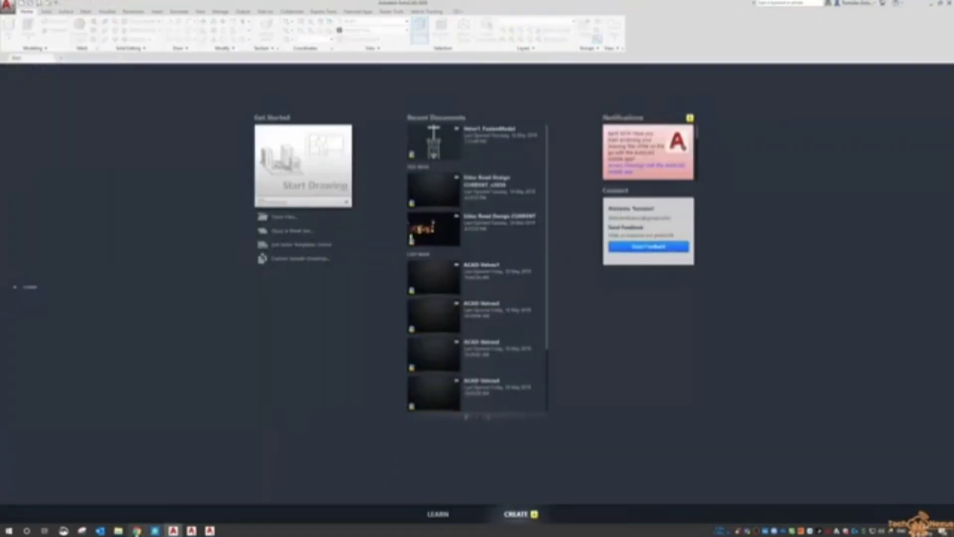
click(192, 530)
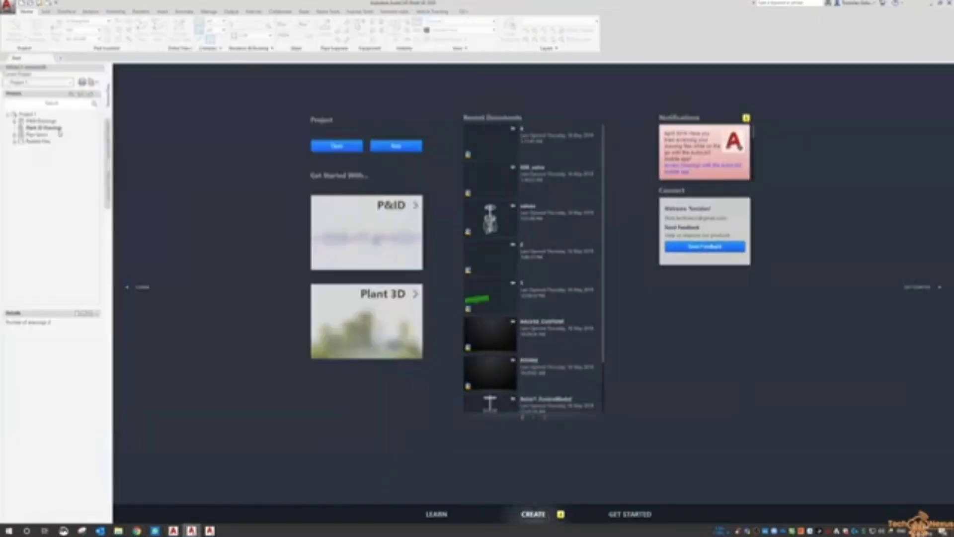
Create a new drawing named VALVES_300MM under Plant 3D Drawings in Project 1
click(44, 128)
right_click(56, 128)
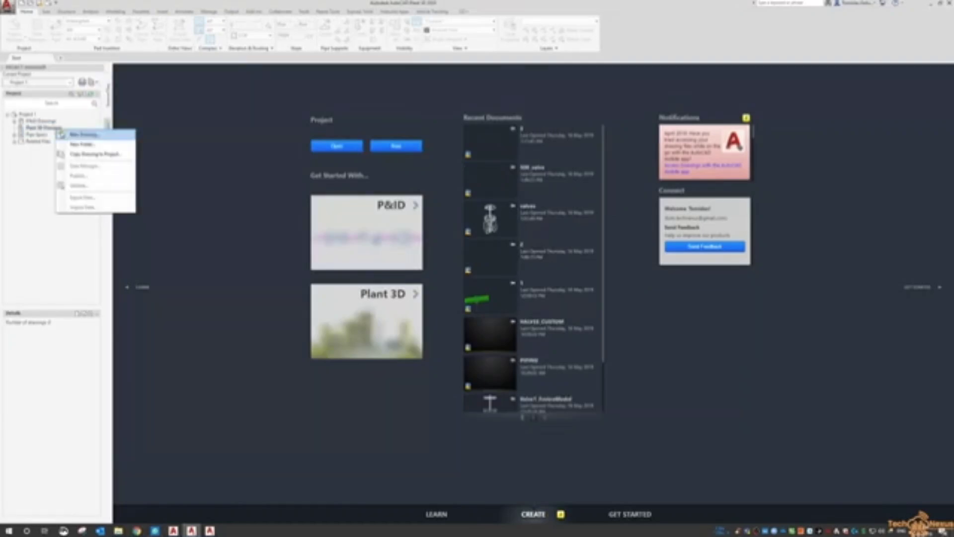
click(79, 134)
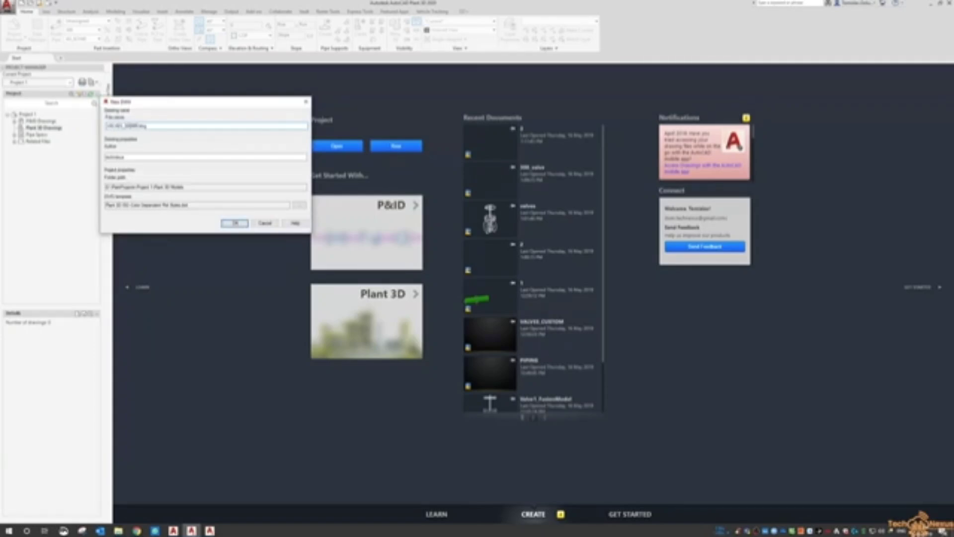
click(234, 223)
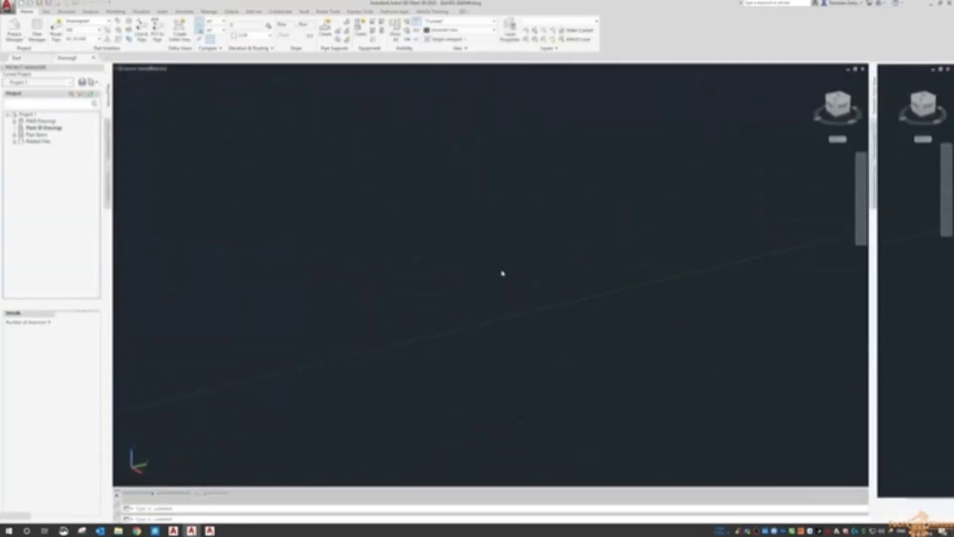
click(481, 264)
click(506, 249)
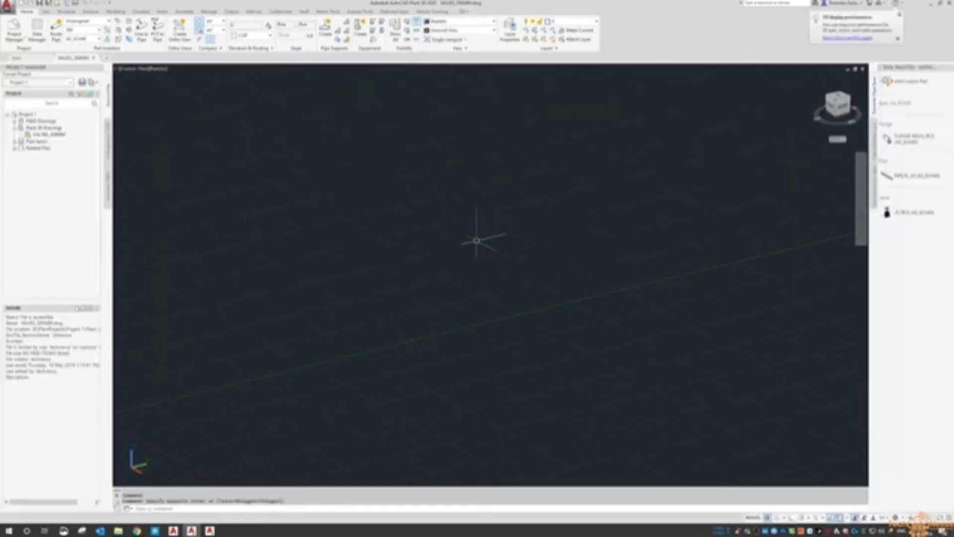
Start a block insertion and load the exported 300MM_VALVE drawing from the desktop as its source
scroll(477, 240, down, 4)
text(i)
key(Return)
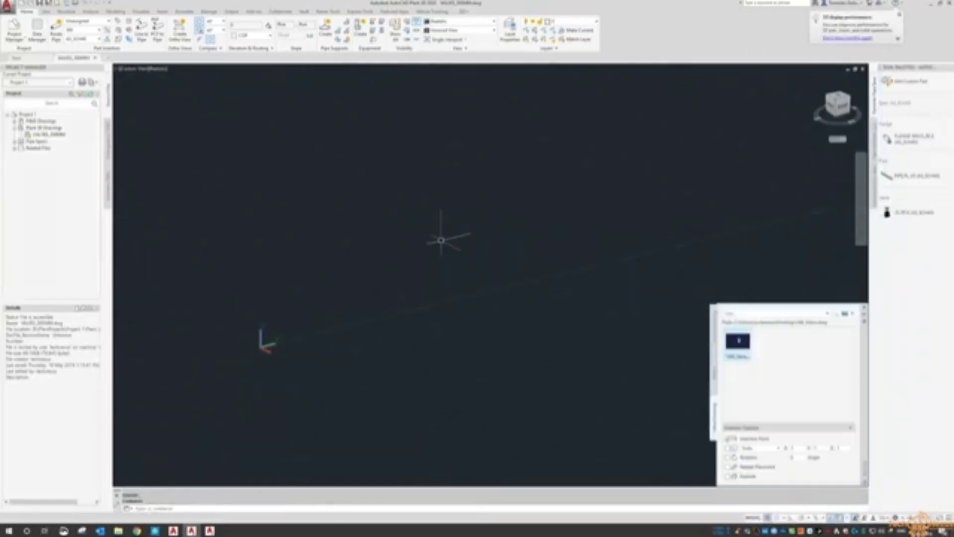
click(830, 325)
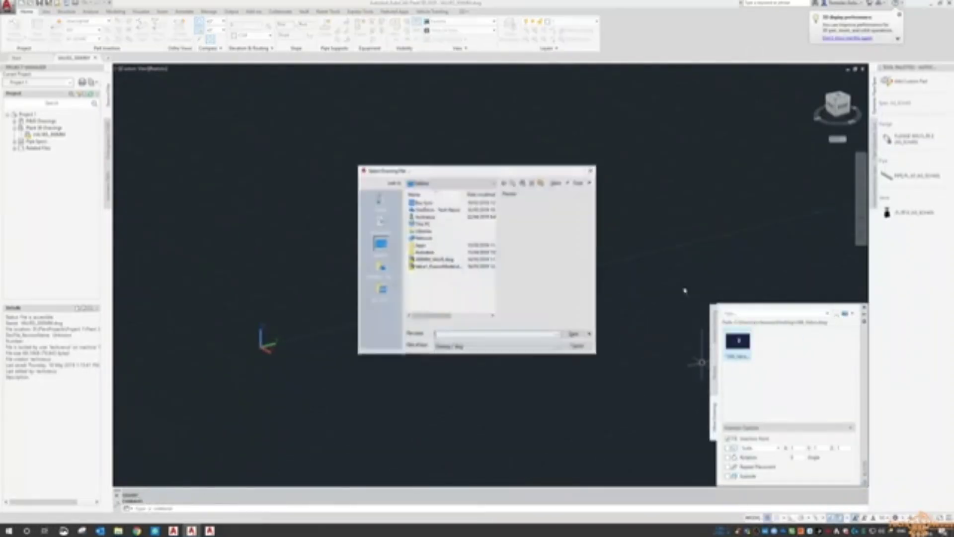
click(448, 265)
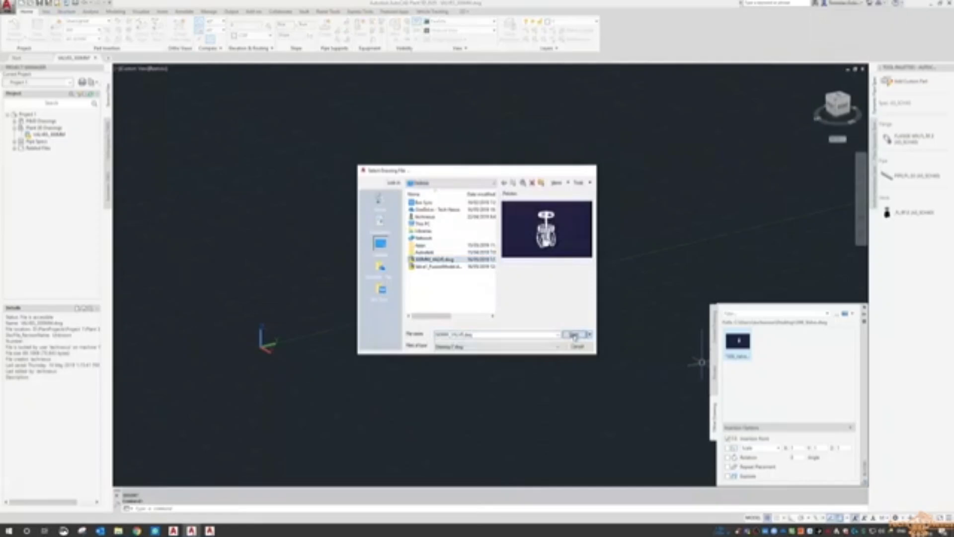
click(574, 334)
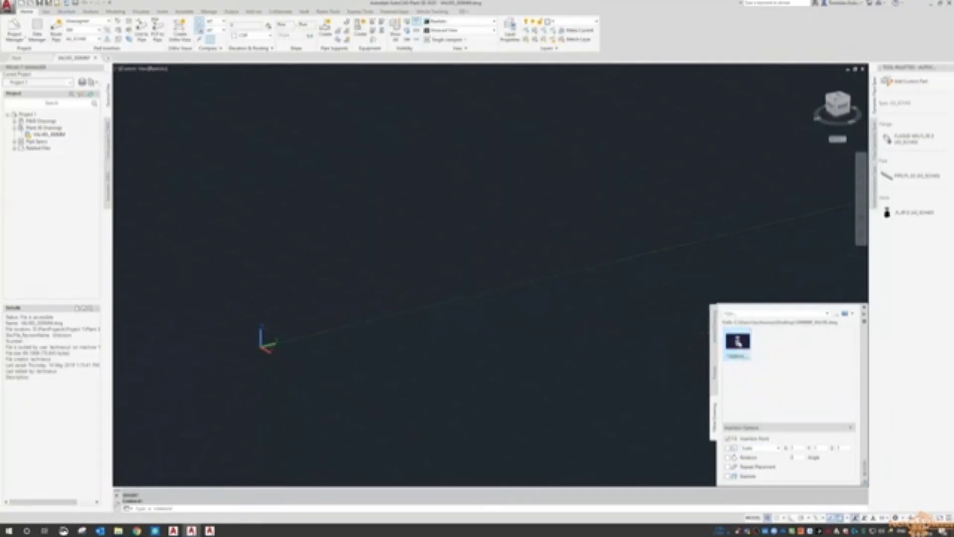
Insert the loaded valve block at the origin 0,0
right_click(739, 342)
click(758, 347)
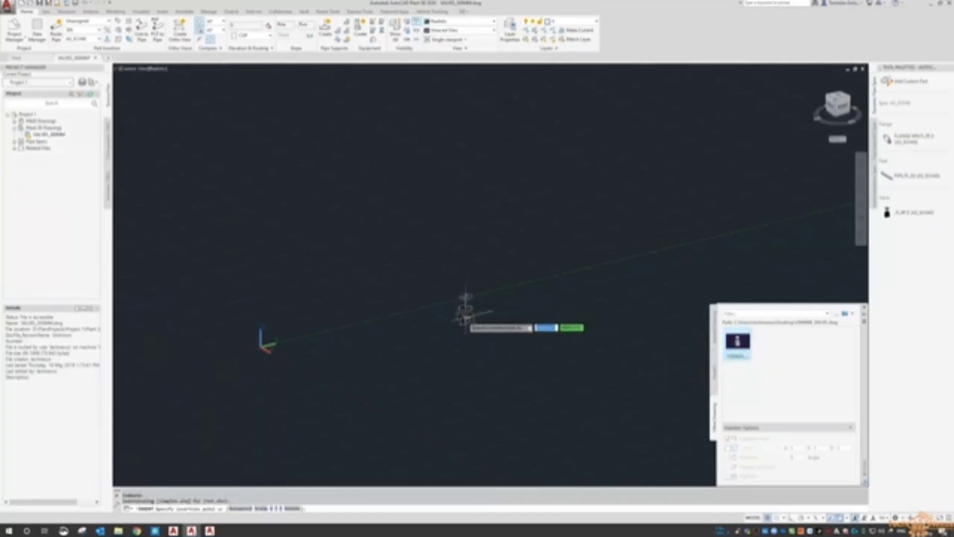
text(0,0)
key(Return)
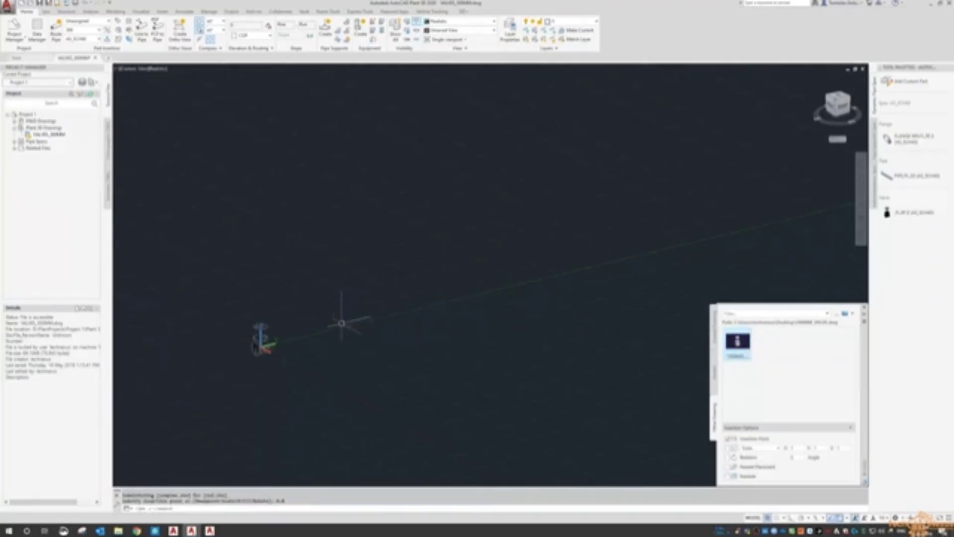
text(z)
key(Return)
text(e)
key(Return)
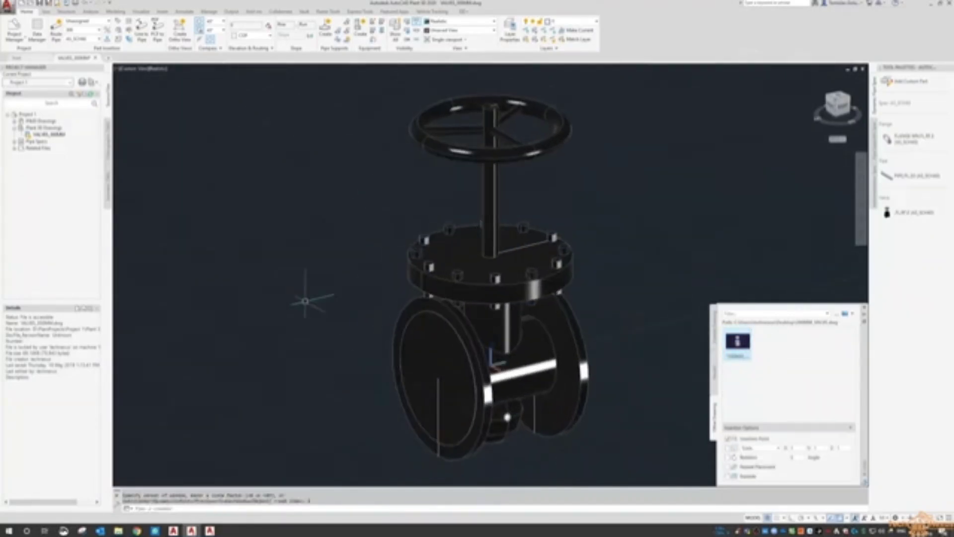
Set the visual style to 2D Wireframe and close the block insertion palette
click(161, 70)
click(199, 89)
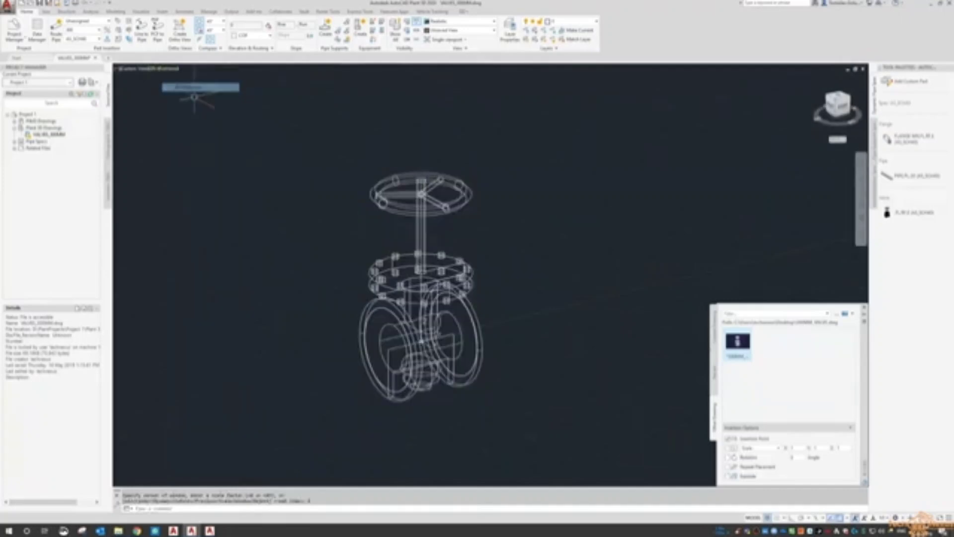
click(865, 308)
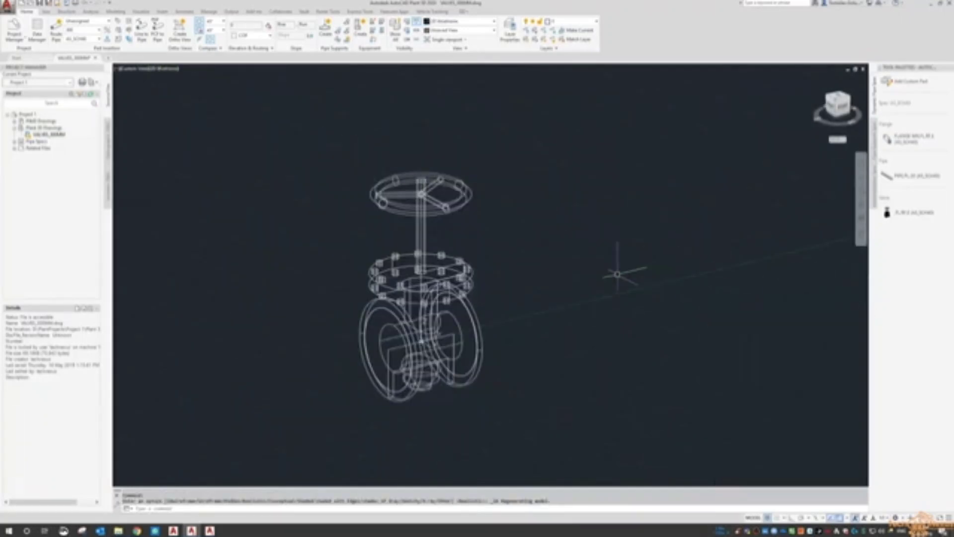
Measure the distance between the two end faces of the inserted valve block
text(di)
key(Return)
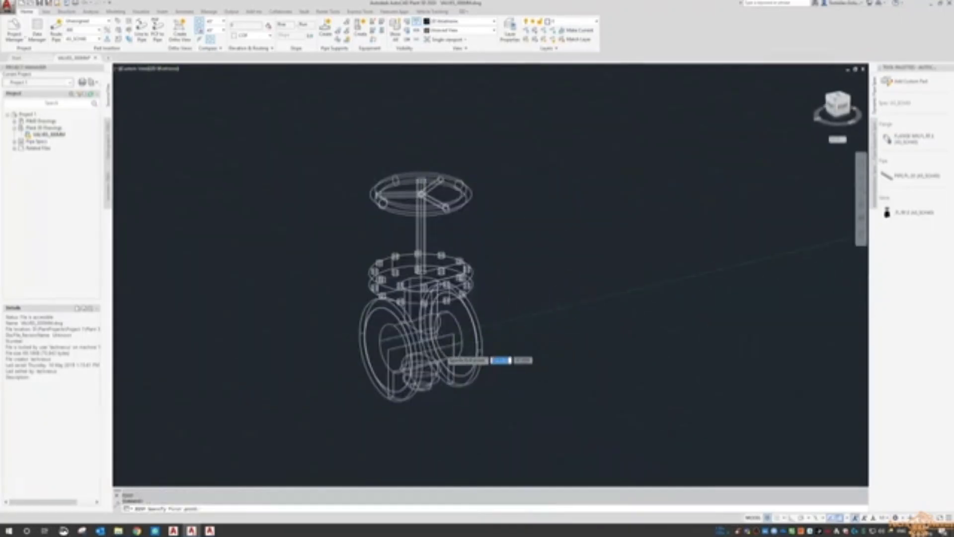
scroll(442, 347, up, 2)
click(355, 348)
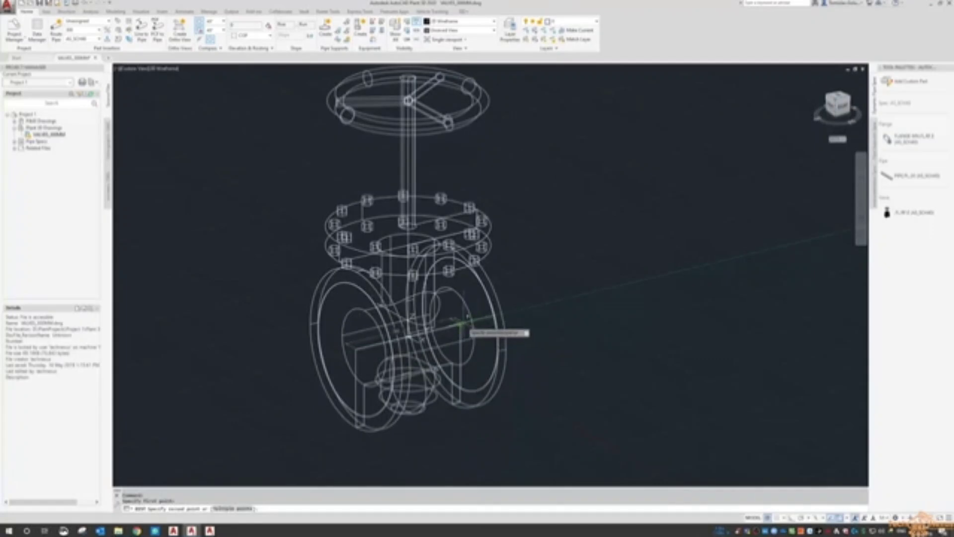
click(459, 326)
scroll(580, 245, down, 2)
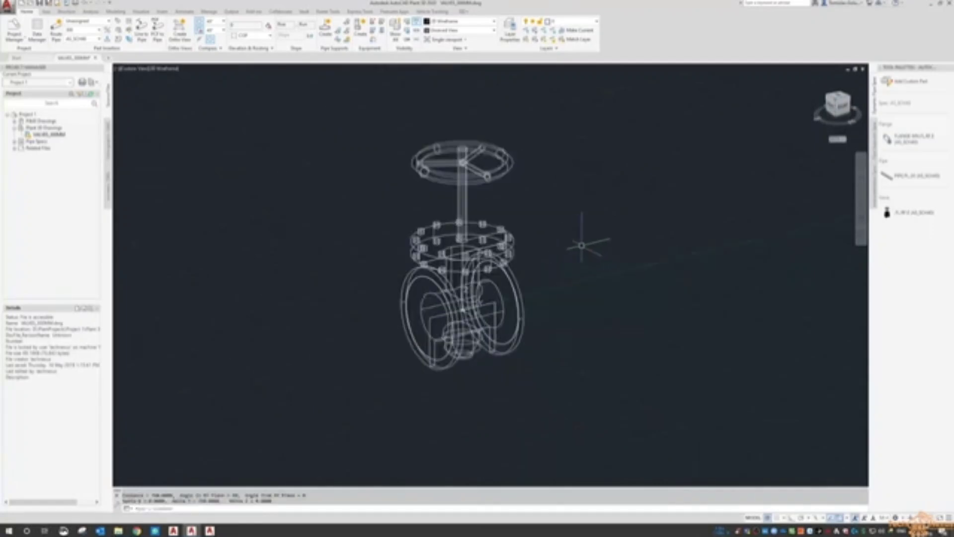
scroll(528, 267, up, 2)
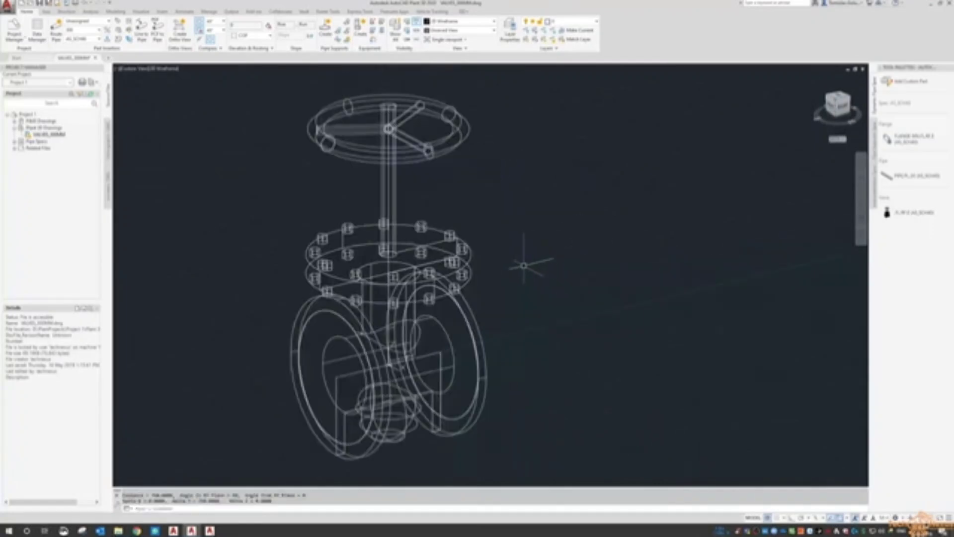
Run PLANTPARTCONVERT on the valve block and add the first port at the near end face, directed outward
text(PLANTPARTCONVERT)
key(Return)
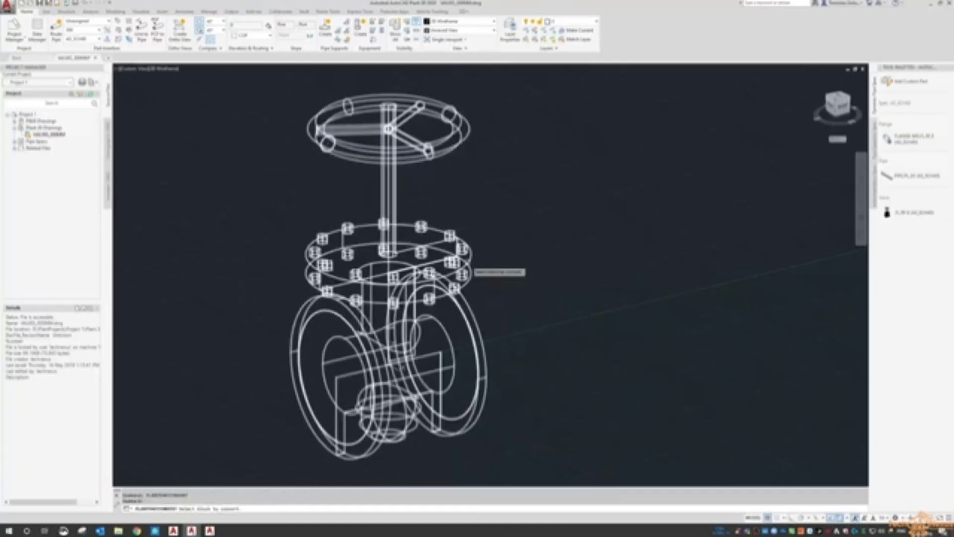
click(468, 262)
click(496, 282)
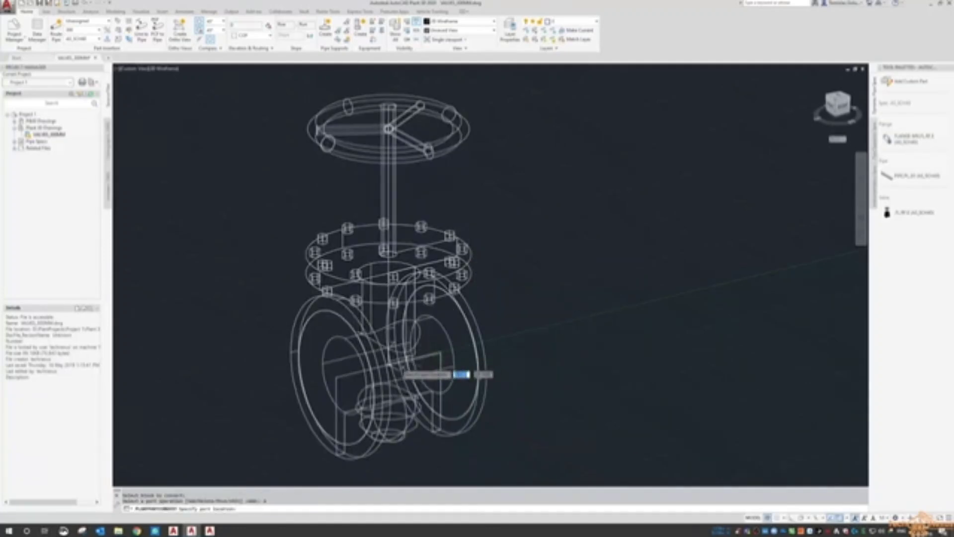
click(336, 376)
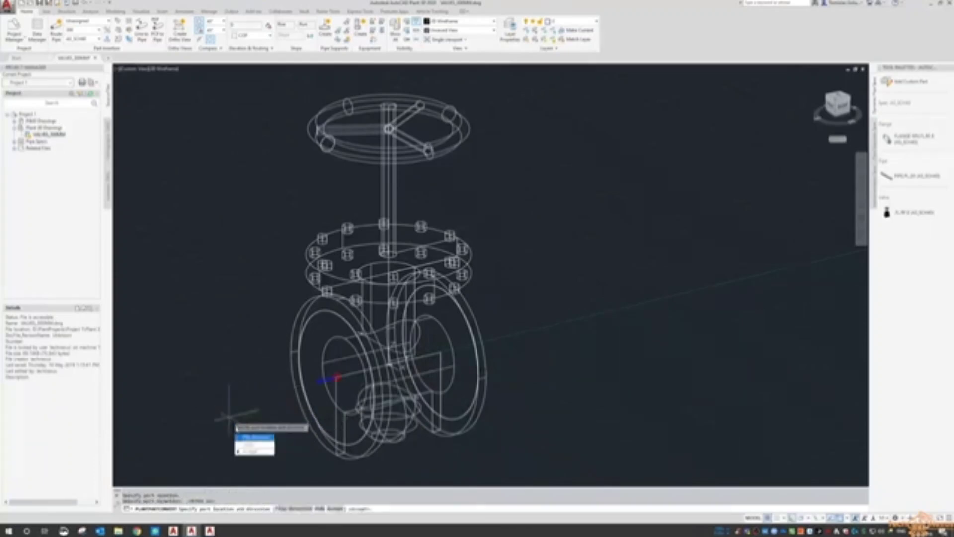
click(249, 452)
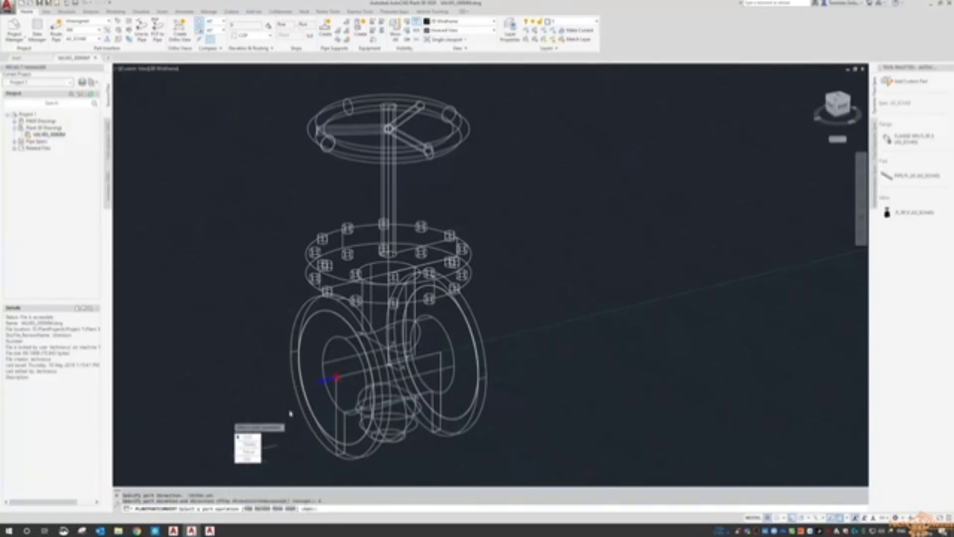
Add a second port at the endpoint on the opposite end face, directed outward, and finish the part conversion
click(240, 438)
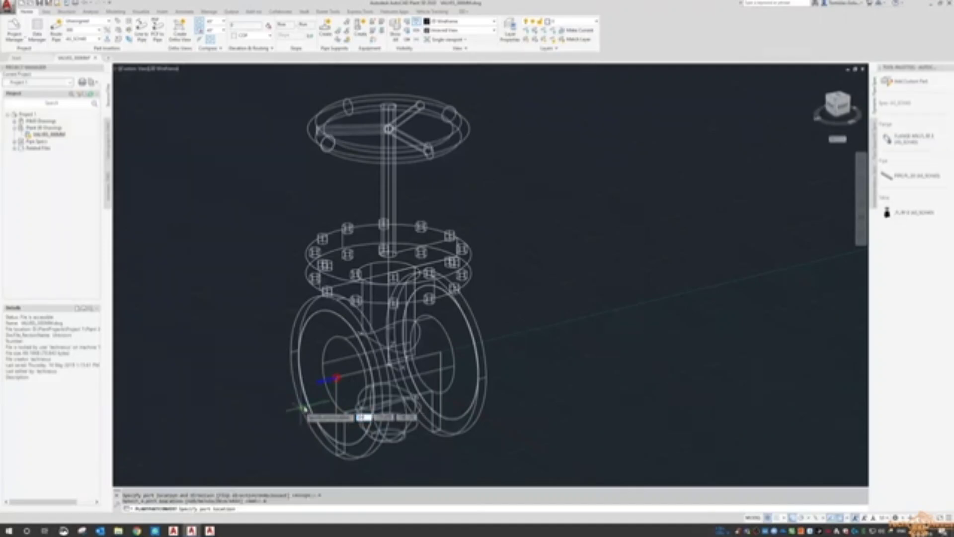
text(end)
key(Return)
click(441, 353)
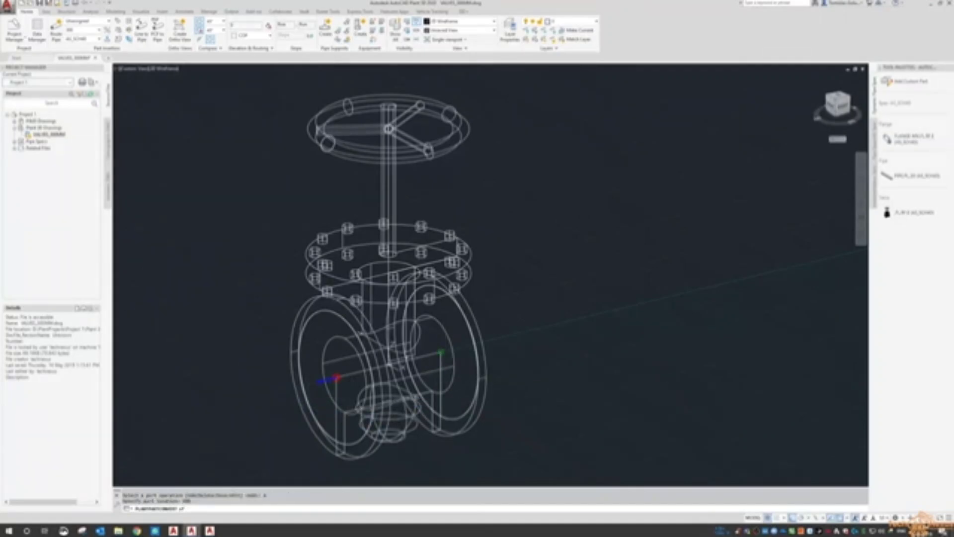
click(548, 340)
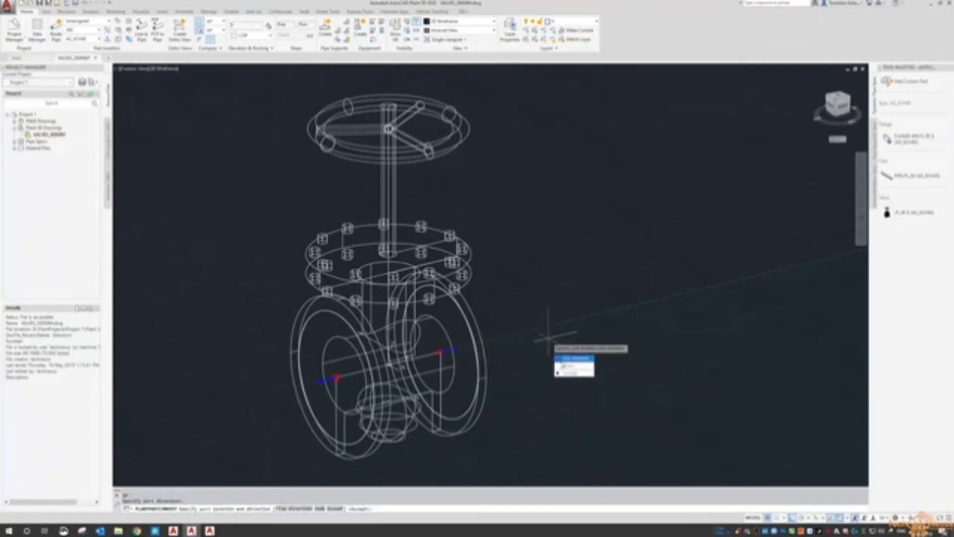
click(564, 373)
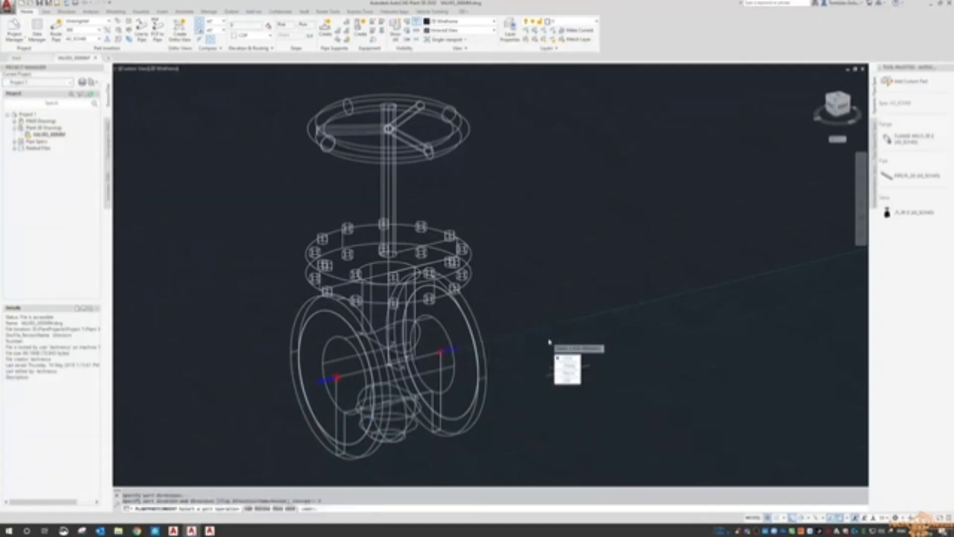
click(567, 380)
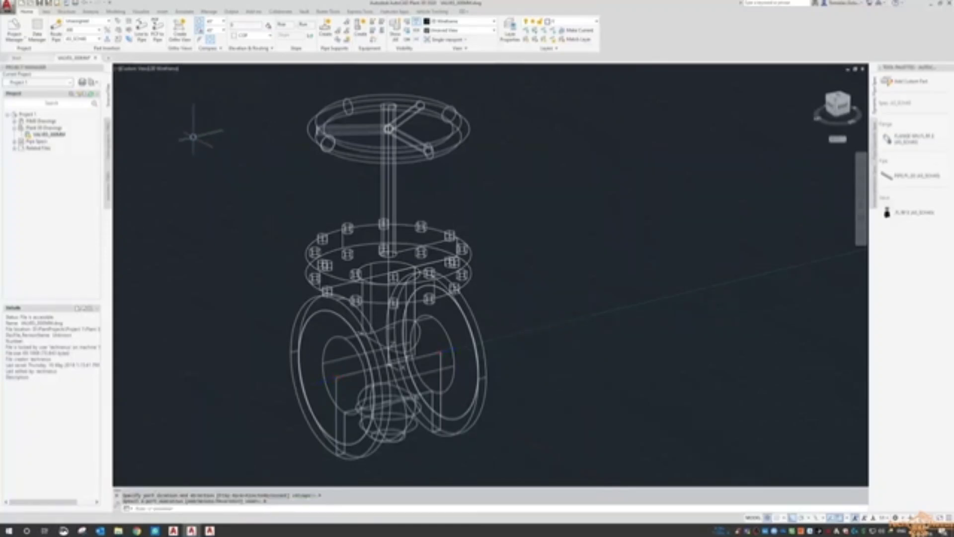
Close the valve drawing with its changes saved and load the AS Valves catalog in AutoCAD Plant 3D Spec Editor
middle_drag(251, 164, 273, 171)
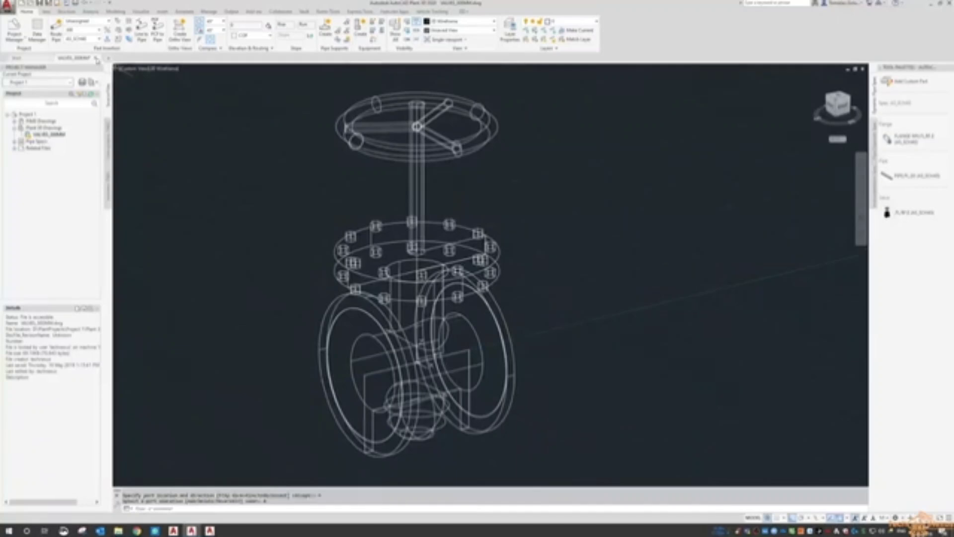
click(464, 280)
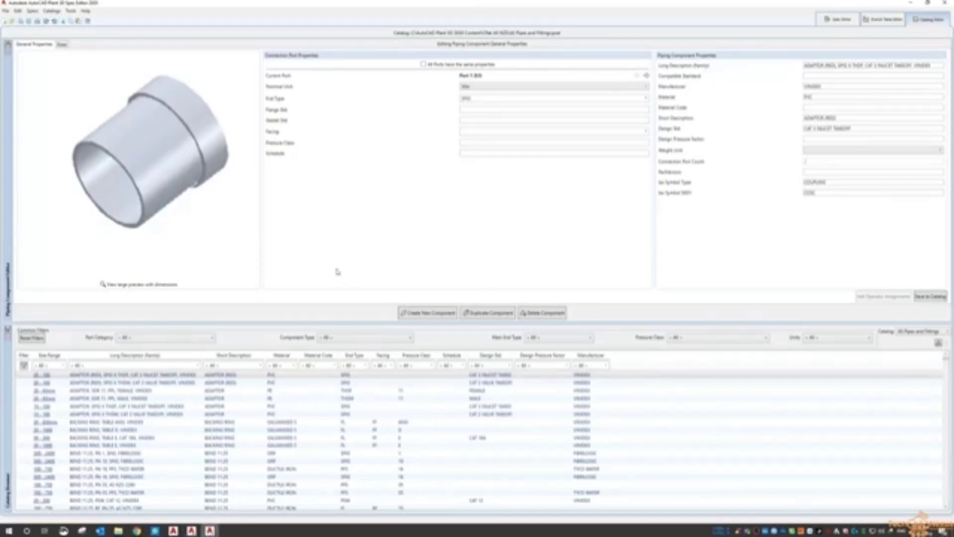
click(917, 331)
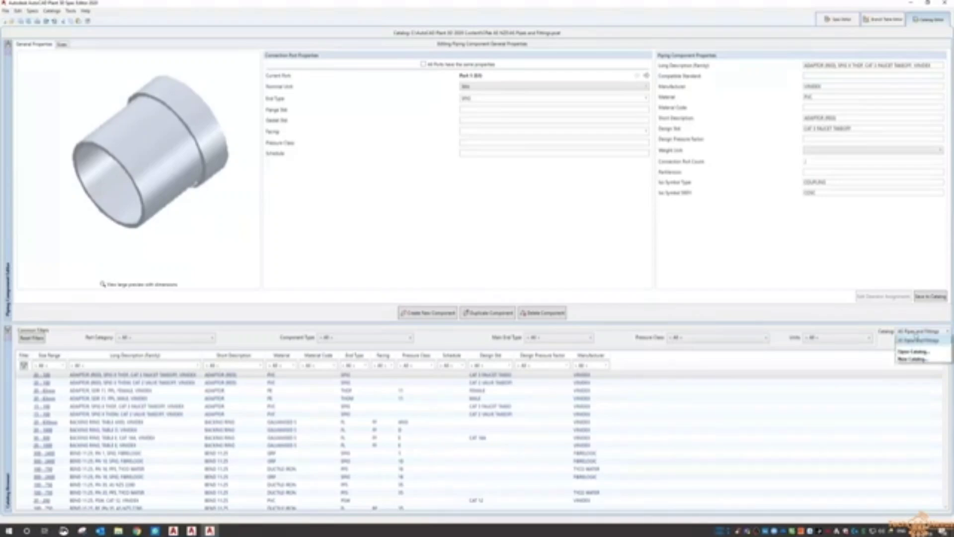
click(910, 340)
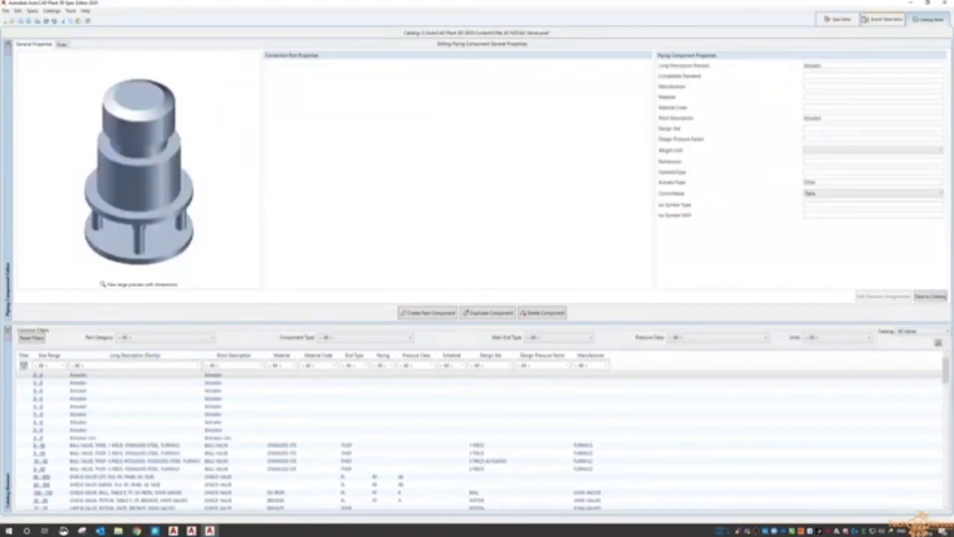
Review the flange and pipe entries in the AS_SCH40 spec sheet and return to the catalog editor
click(838, 20)
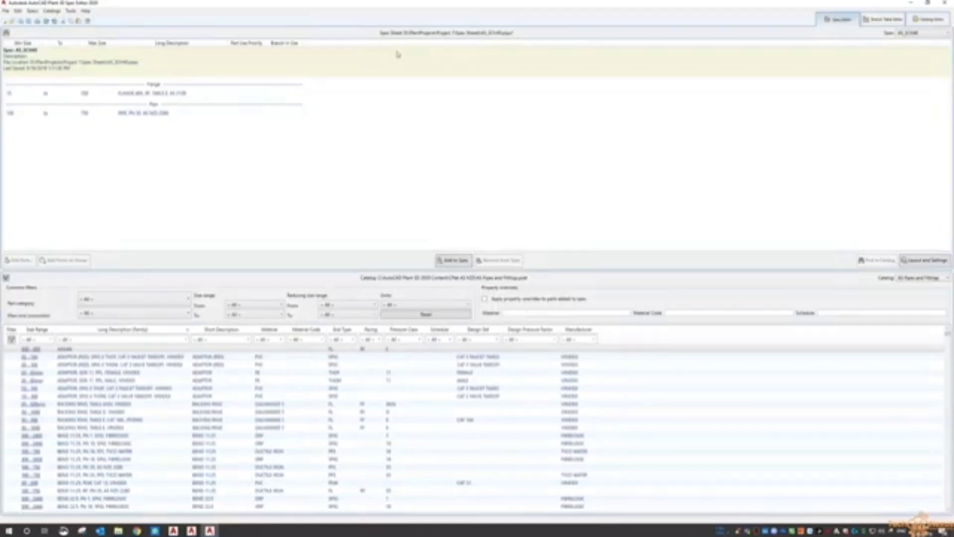
click(117, 97)
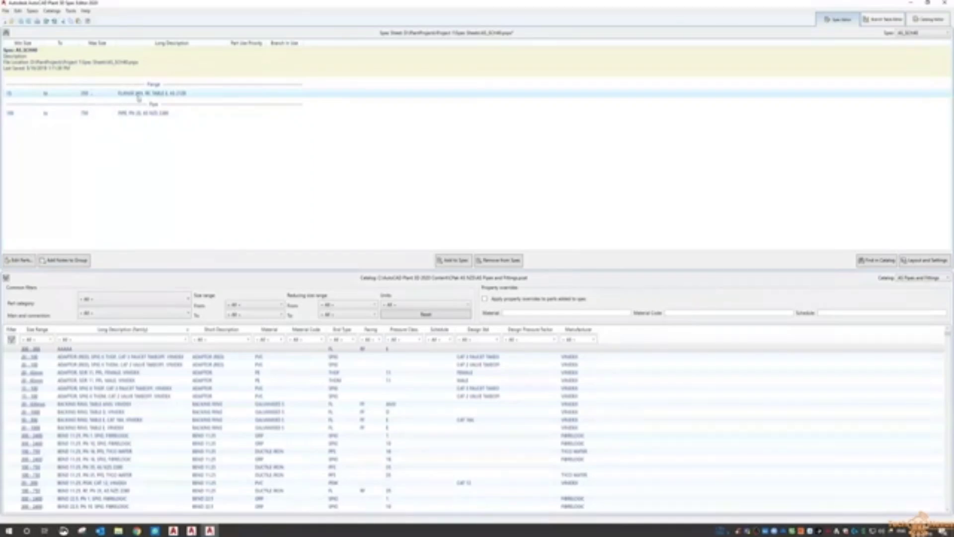
click(149, 114)
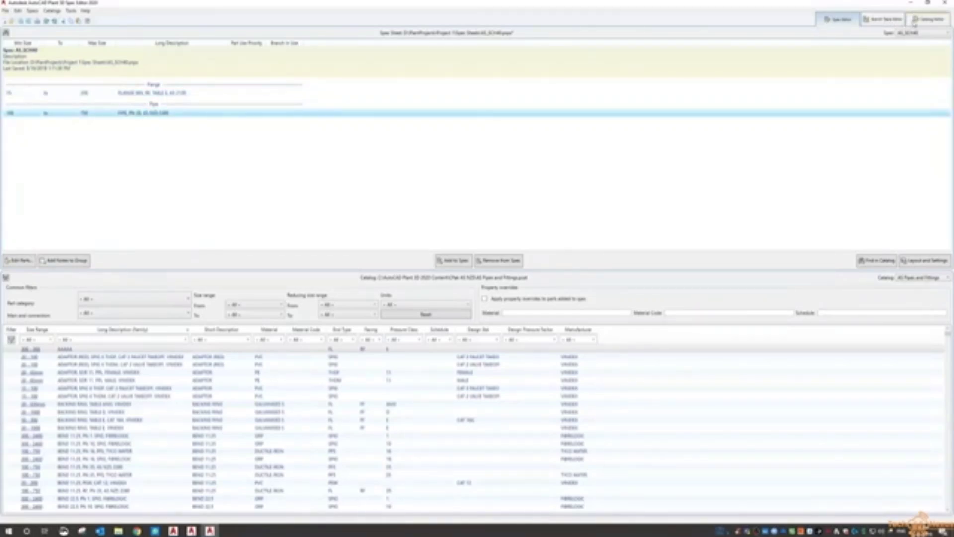
click(928, 19)
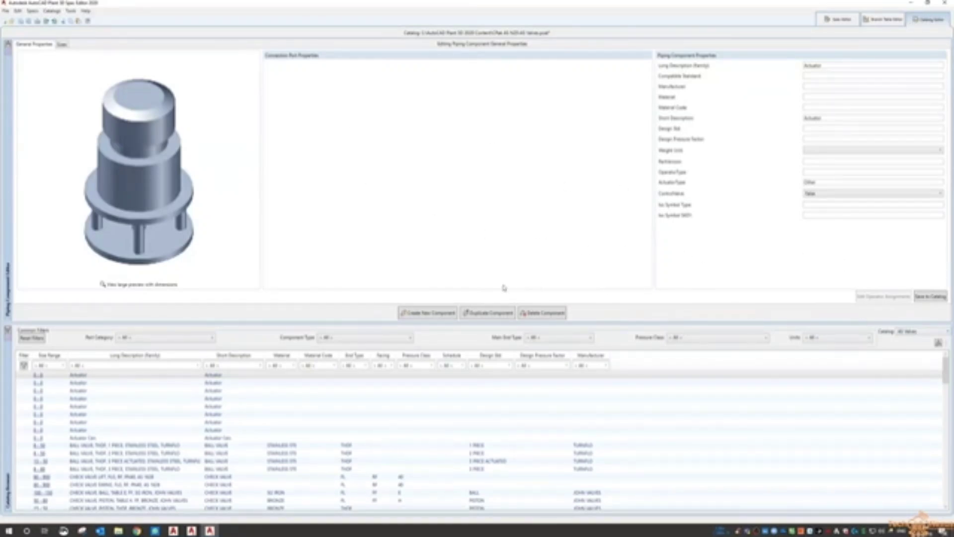
Start a new component with custom AutoCAD DWG block-based graphics, category Valves and primary end type FL
click(444, 314)
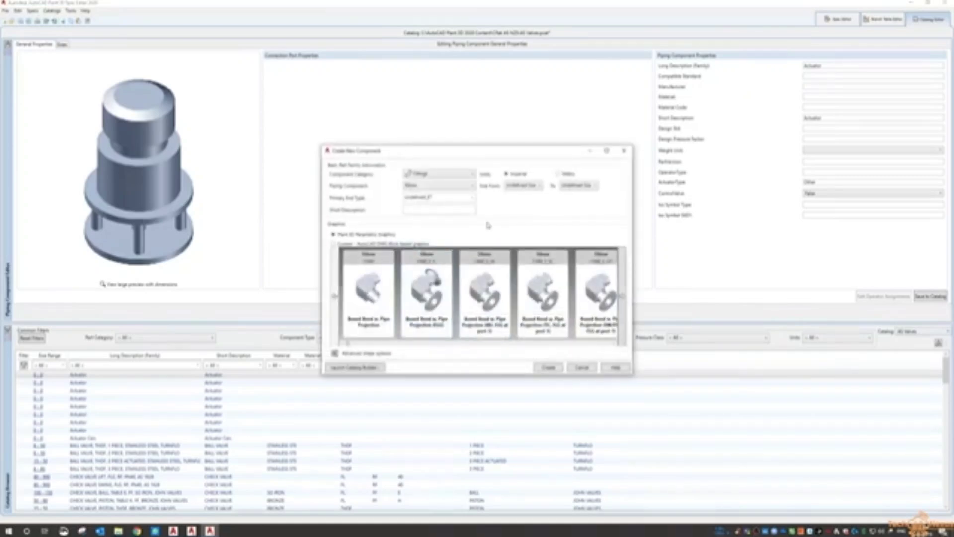
click(333, 245)
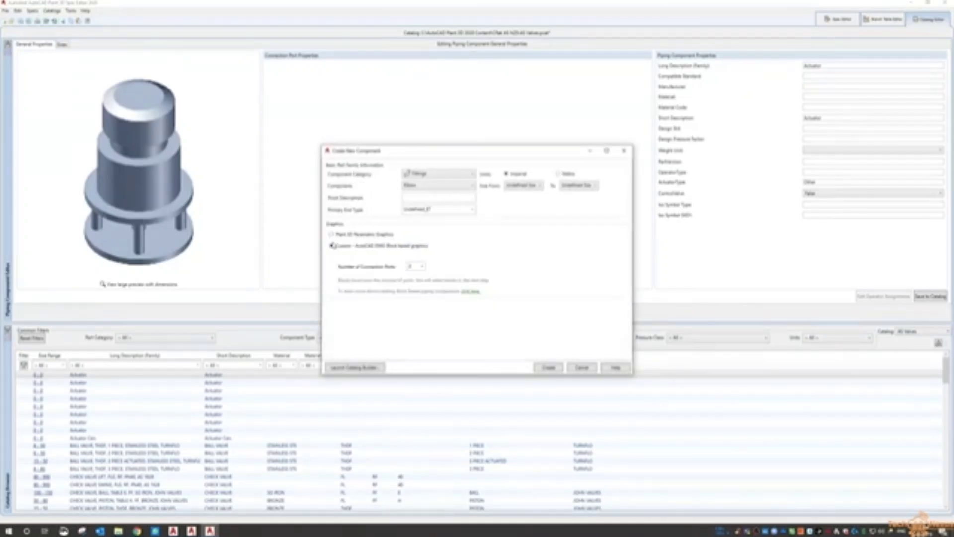
click(459, 178)
click(449, 219)
click(471, 210)
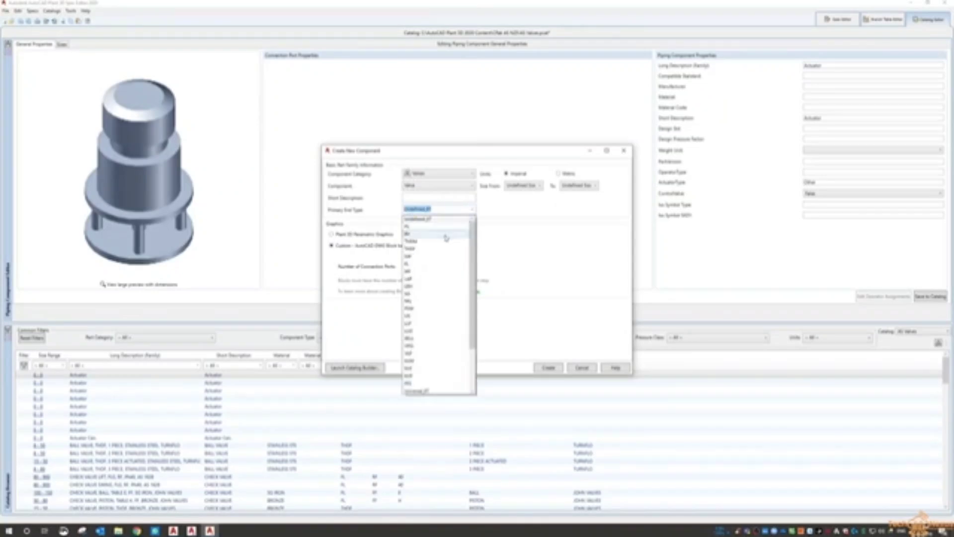
click(432, 261)
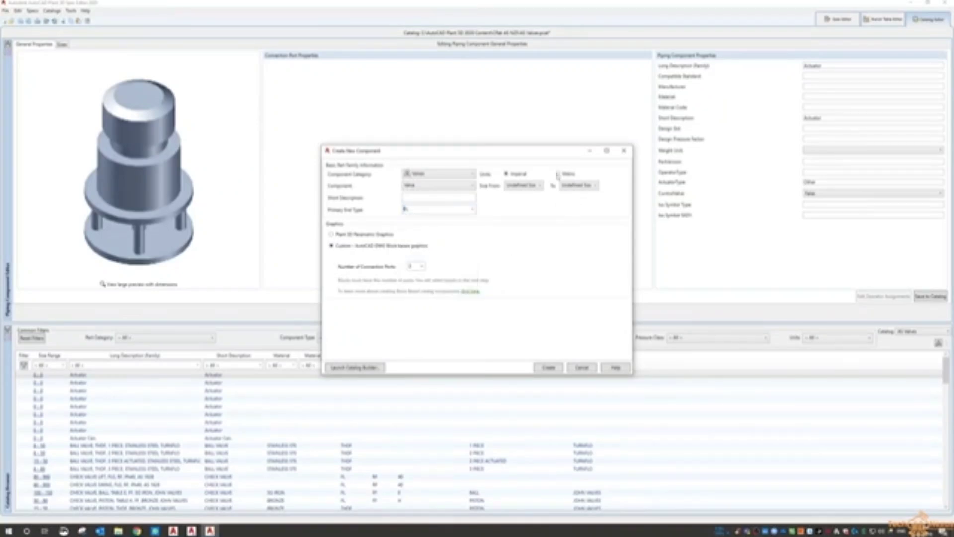
Set the new component to metric units with size 300 and create it
click(541, 190)
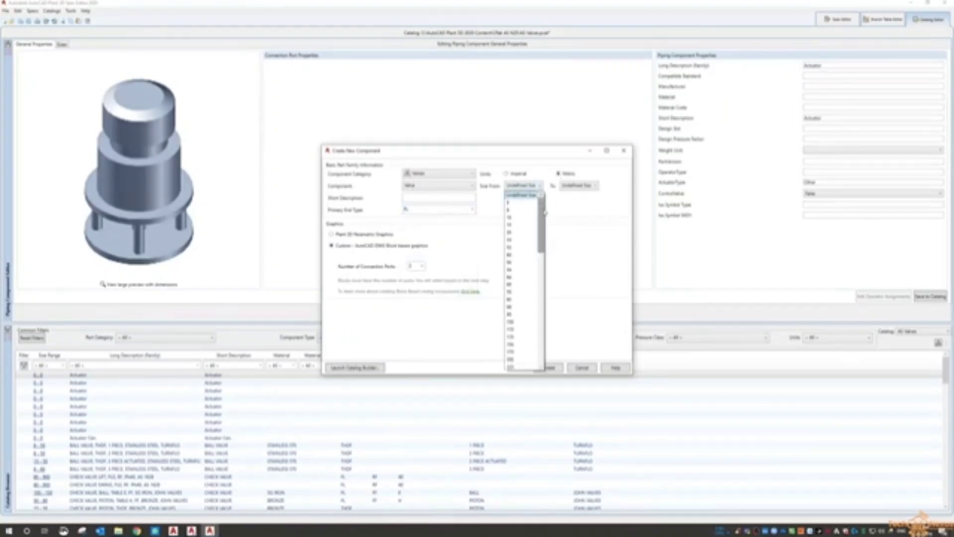
drag(541, 221, 542, 253)
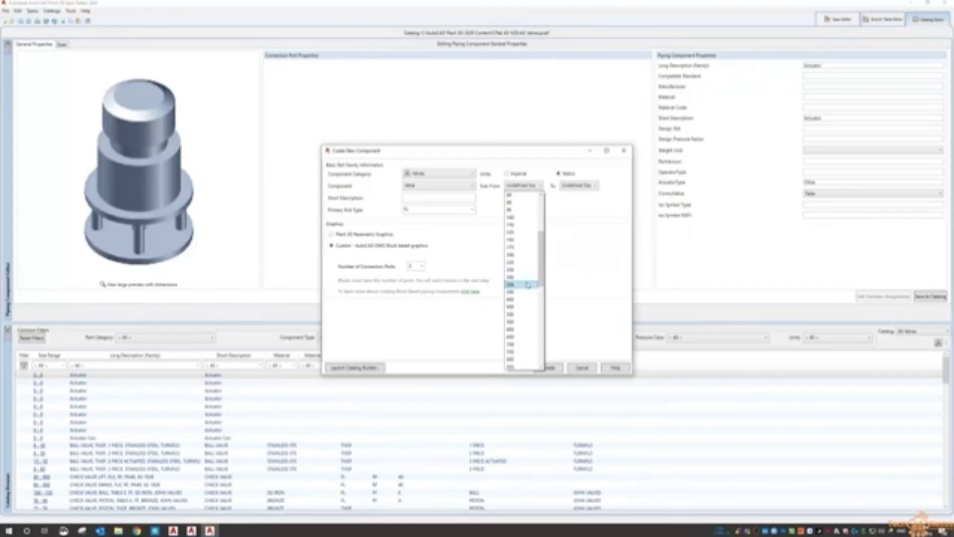
click(531, 284)
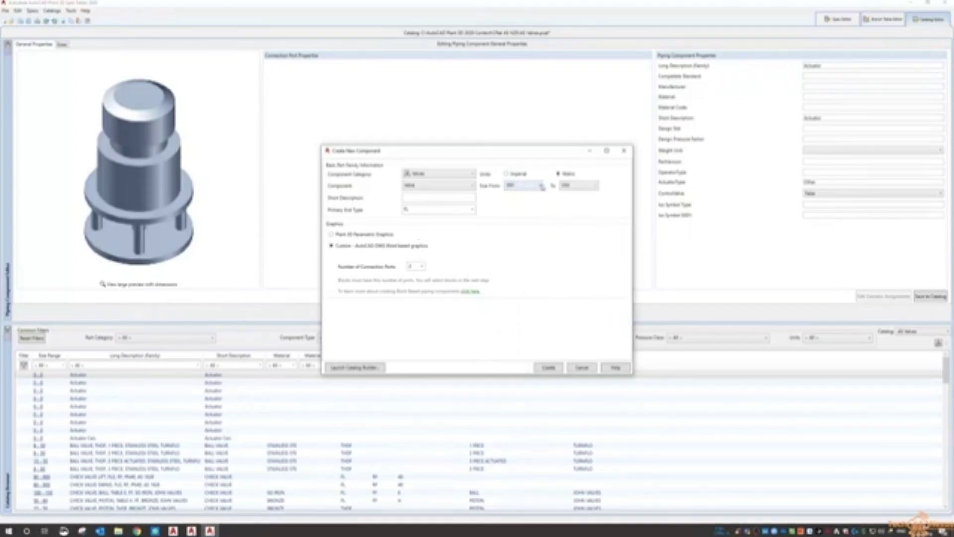
click(550, 368)
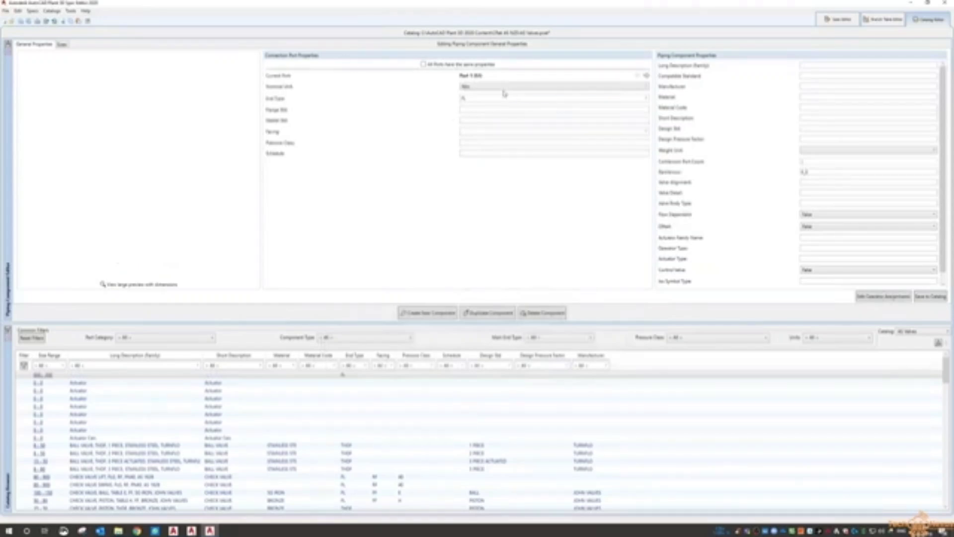
Give all ports the same properties with facing RF and pressure class E, and enter a long family description
click(424, 65)
click(641, 131)
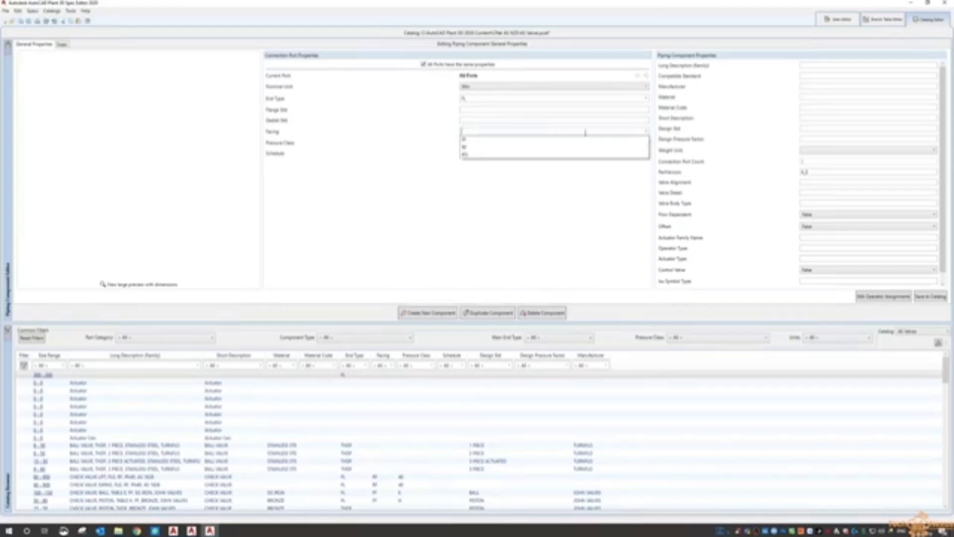
click(495, 146)
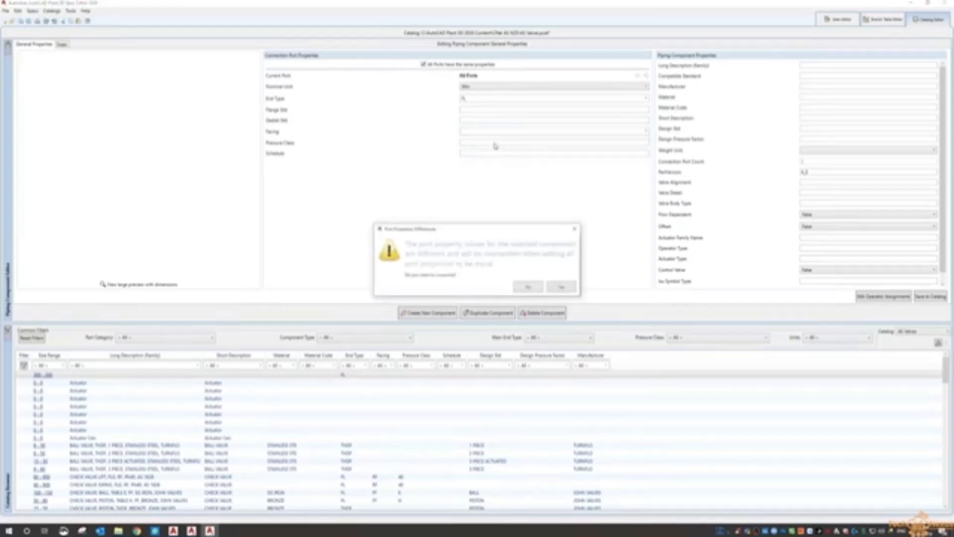
click(563, 287)
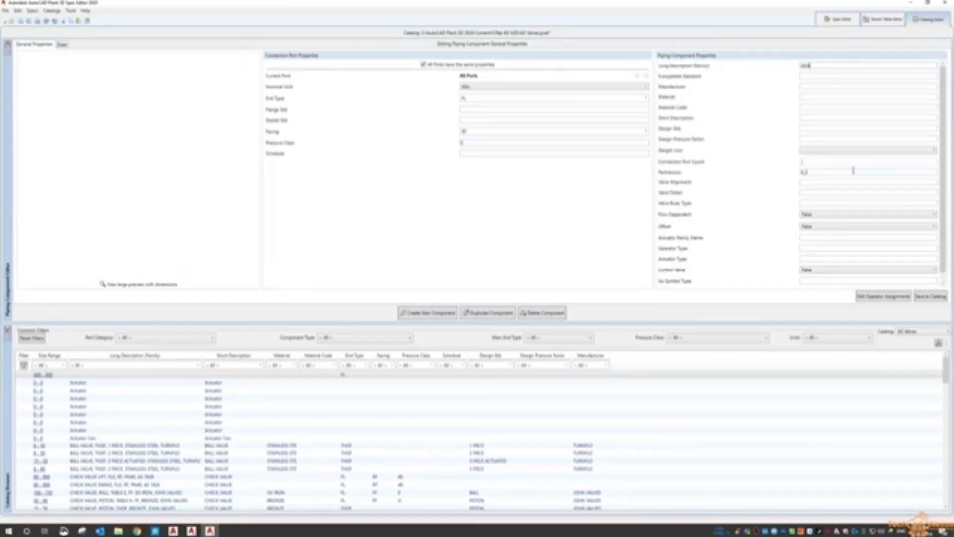
Assign the valve block from VALVES_300MM.dwg as the model for the 300 size
click(61, 45)
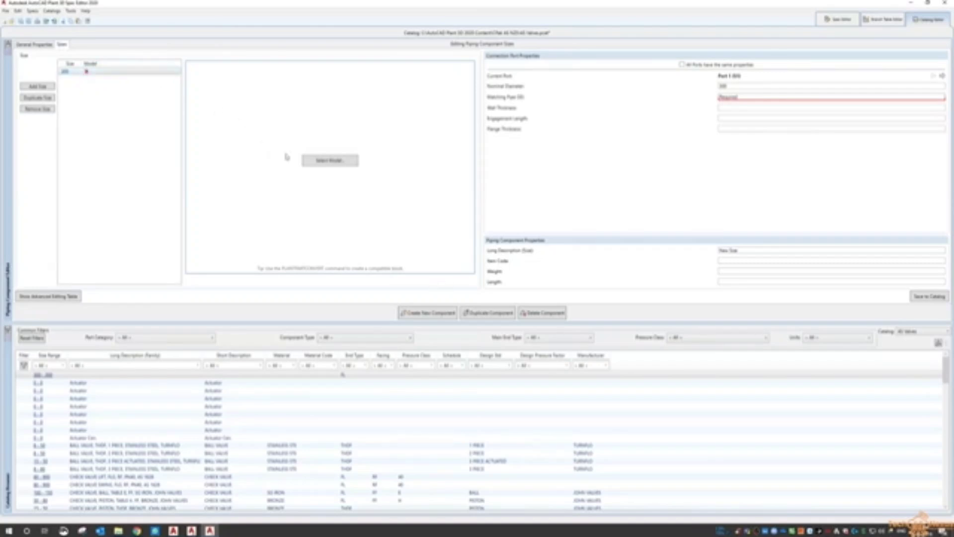
click(306, 159)
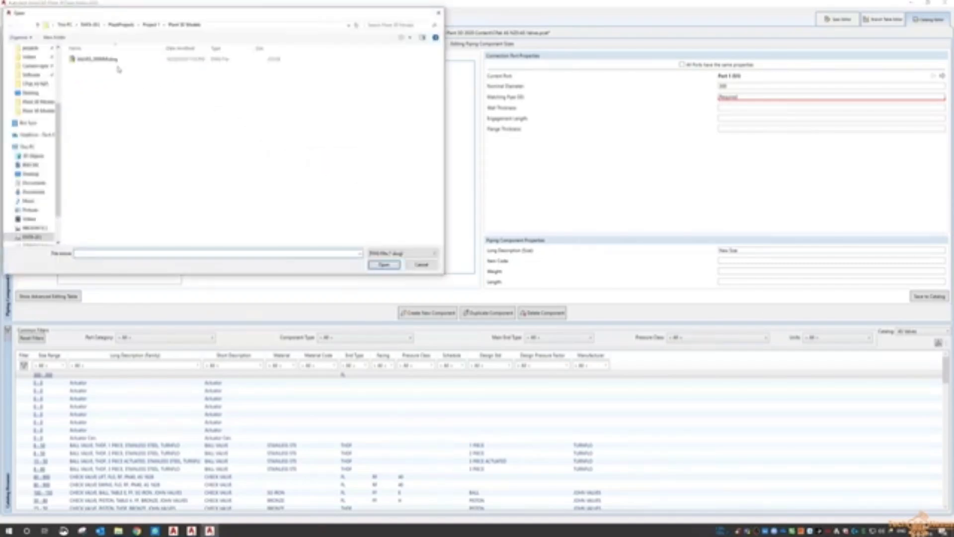
click(93, 60)
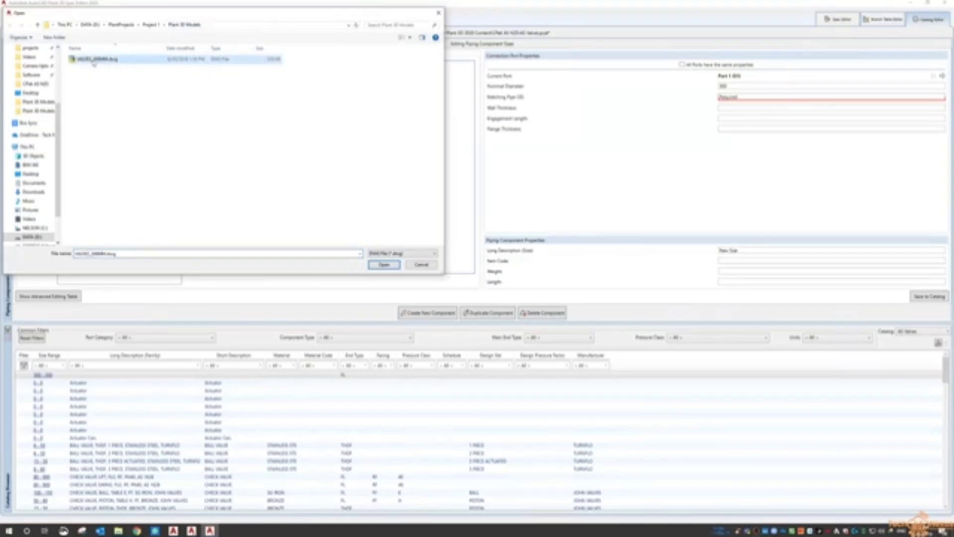
click(384, 265)
click(418, 192)
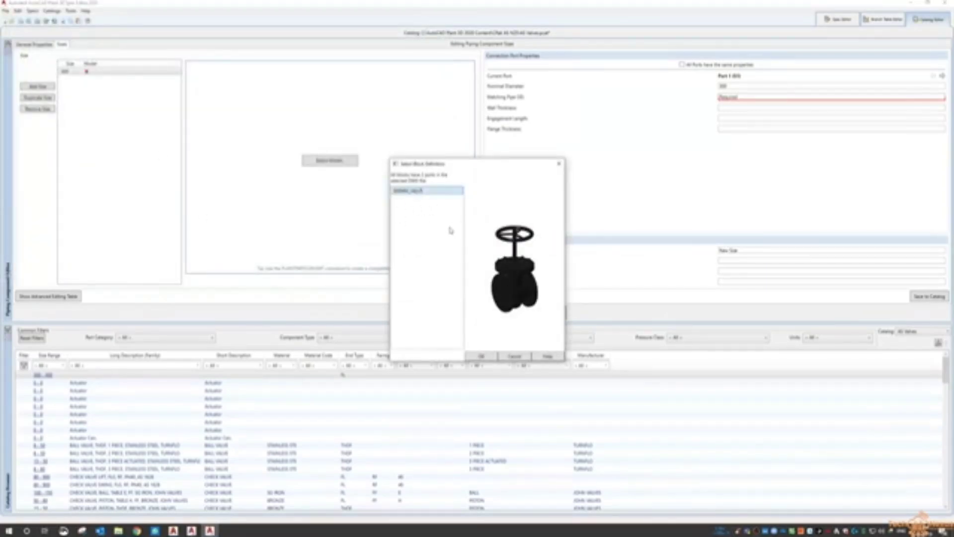
click(482, 356)
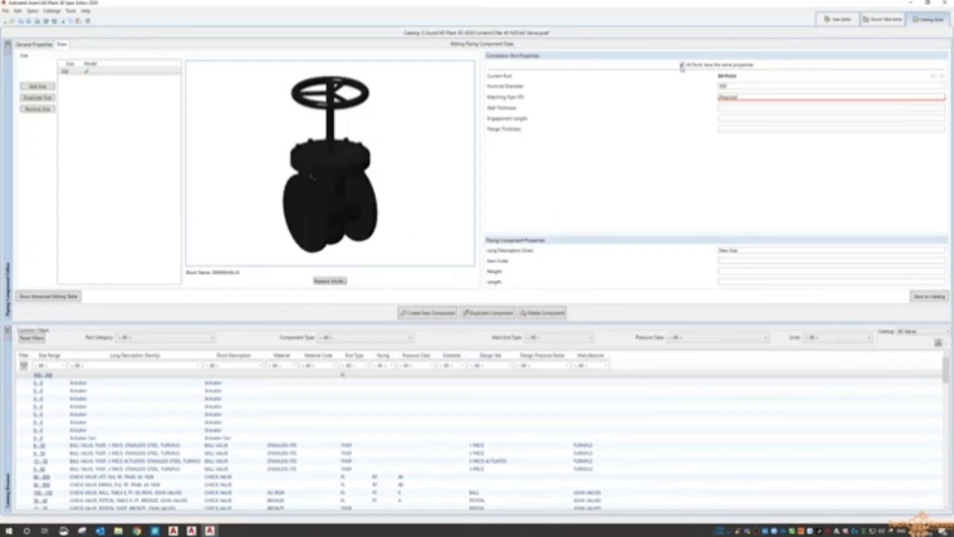
Set the matching pipe OD of all ports to 323.85 and save the valve component to the catalog
click(739, 98)
key(BackSpace)
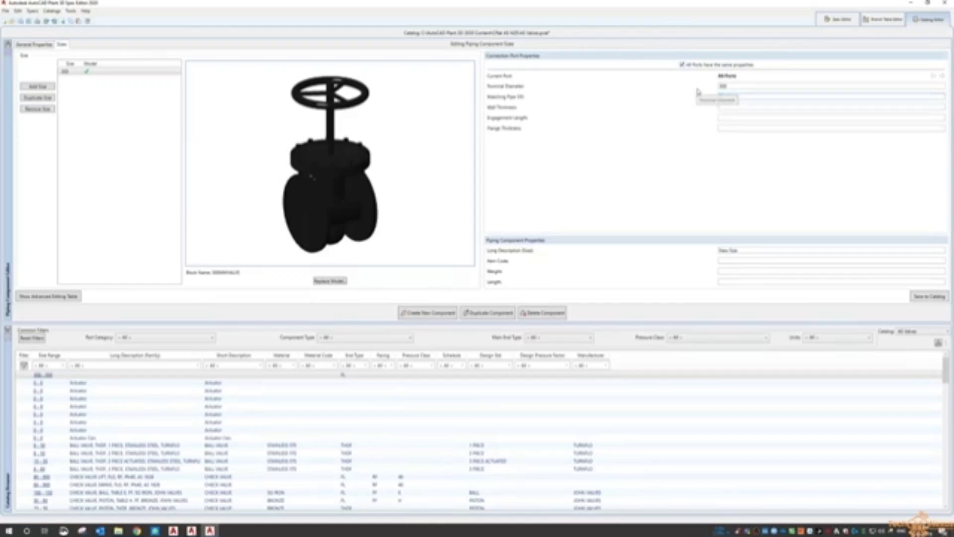
text(323.85)
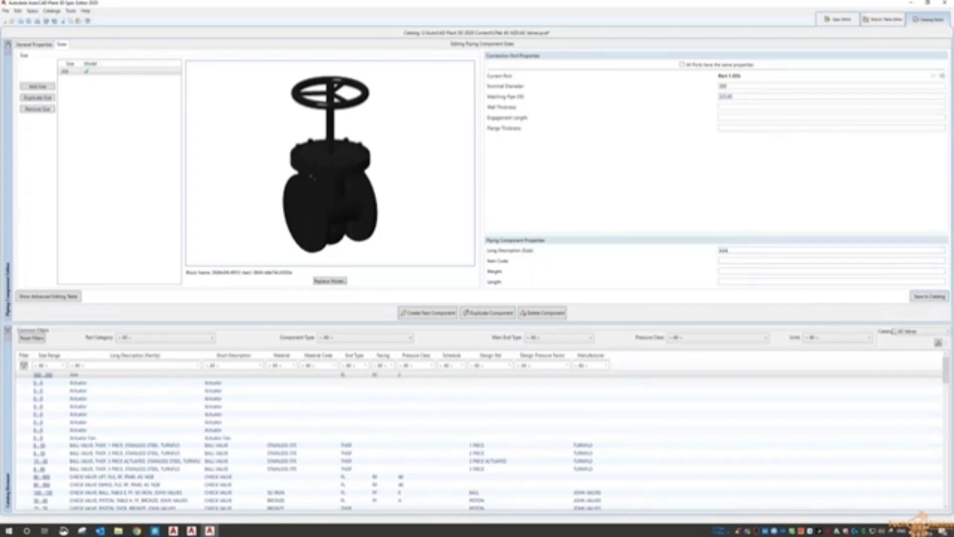
Switch to the spec editor, load the AS Valves catalog sorted by long description, and add the new 300 mm valve to the spec
click(846, 20)
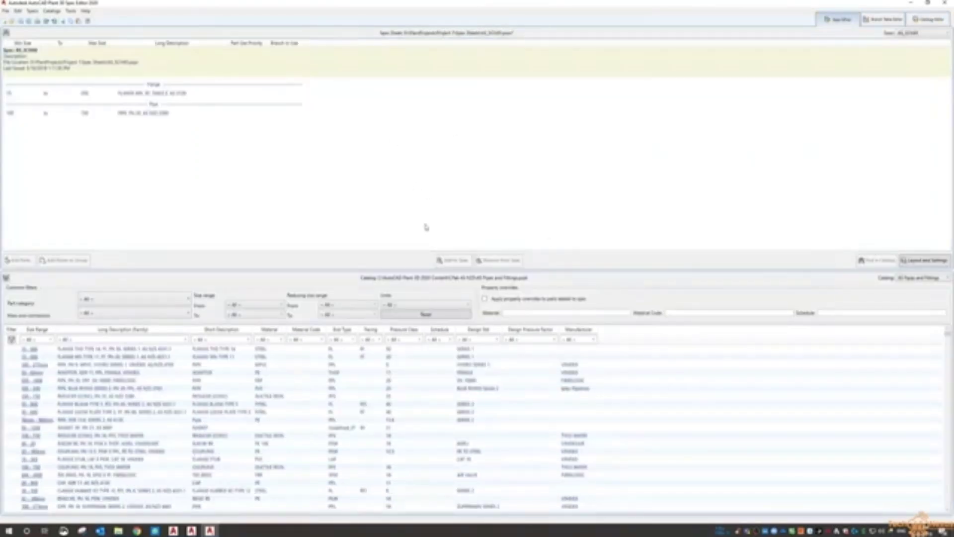
click(933, 278)
click(927, 295)
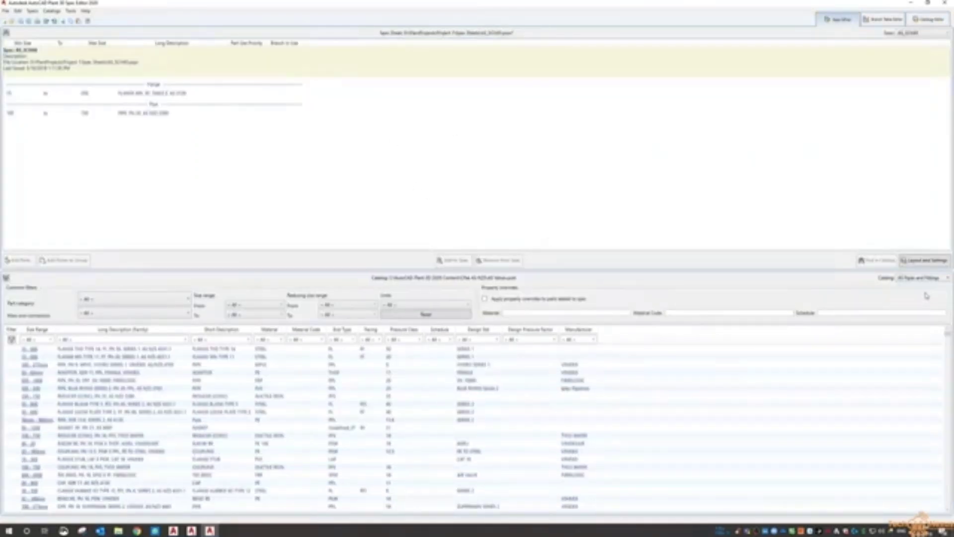
click(159, 330)
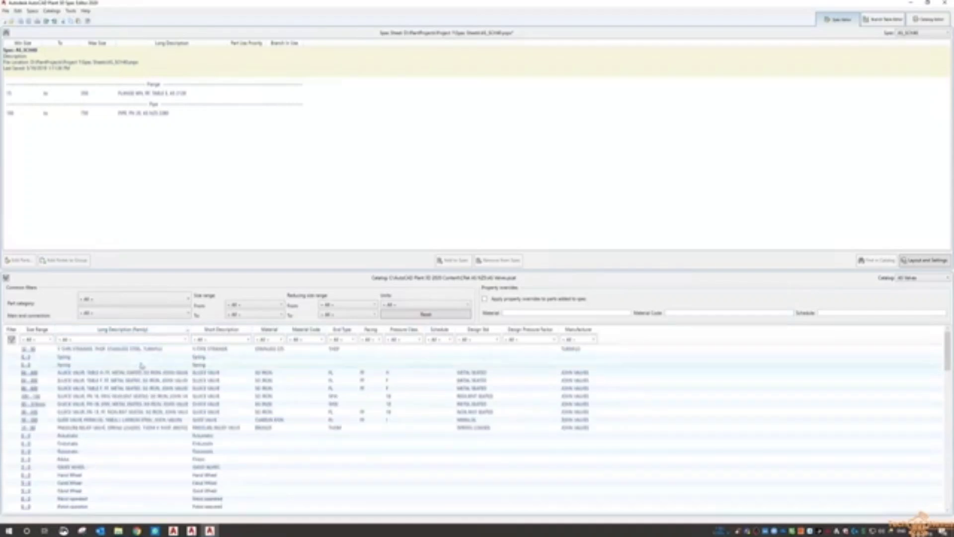
click(124, 329)
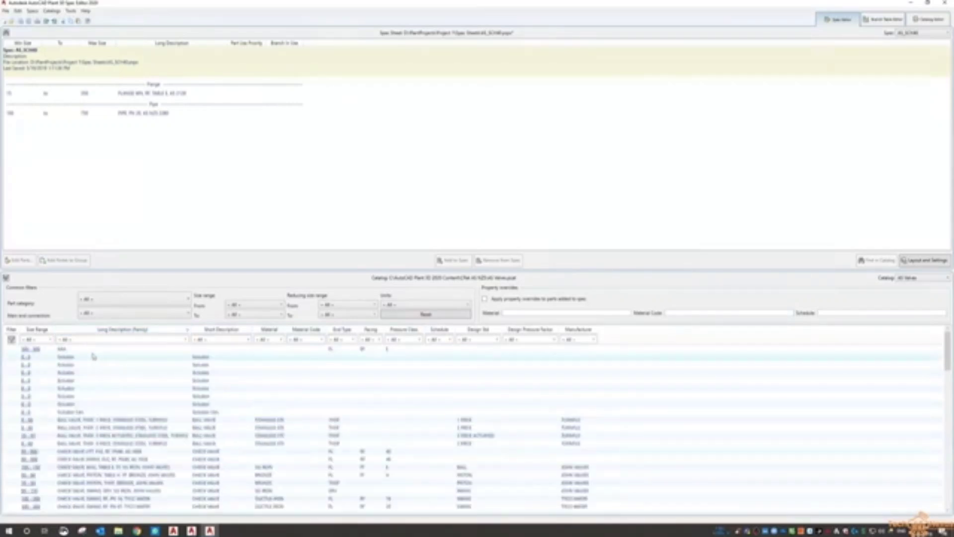
click(93, 351)
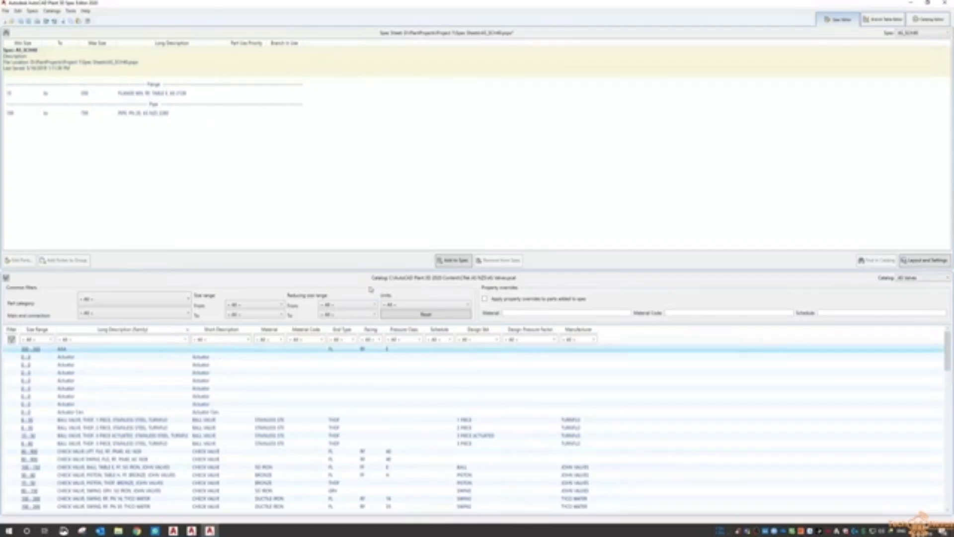
click(451, 258)
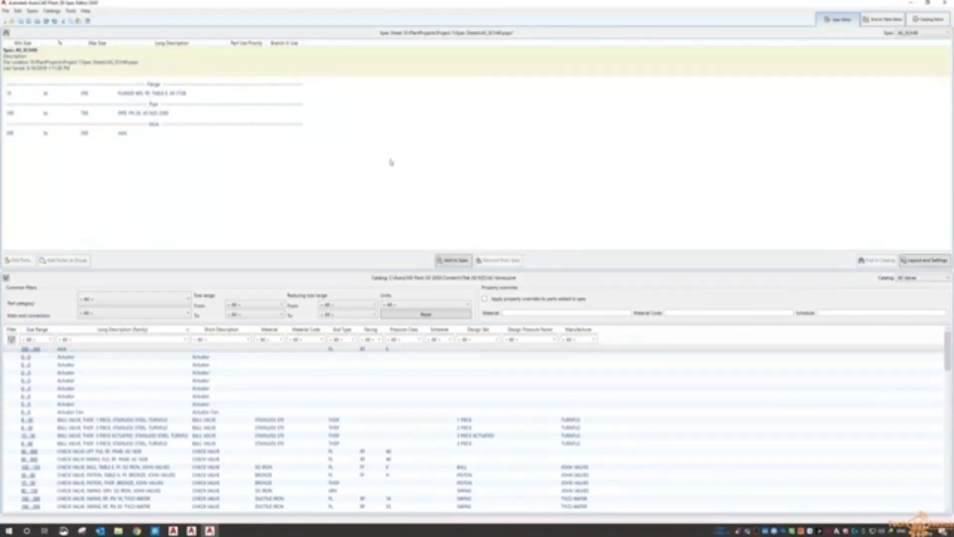
Save the pipe spec and exit the spec editor without saving changes to the AS Pipes and Fittings catalog
click(6, 11)
click(11, 66)
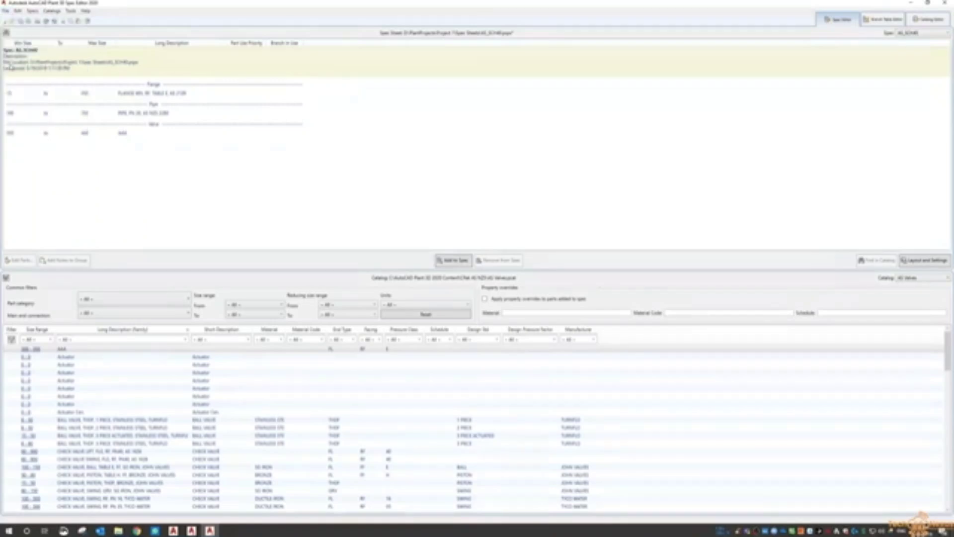
click(8, 11)
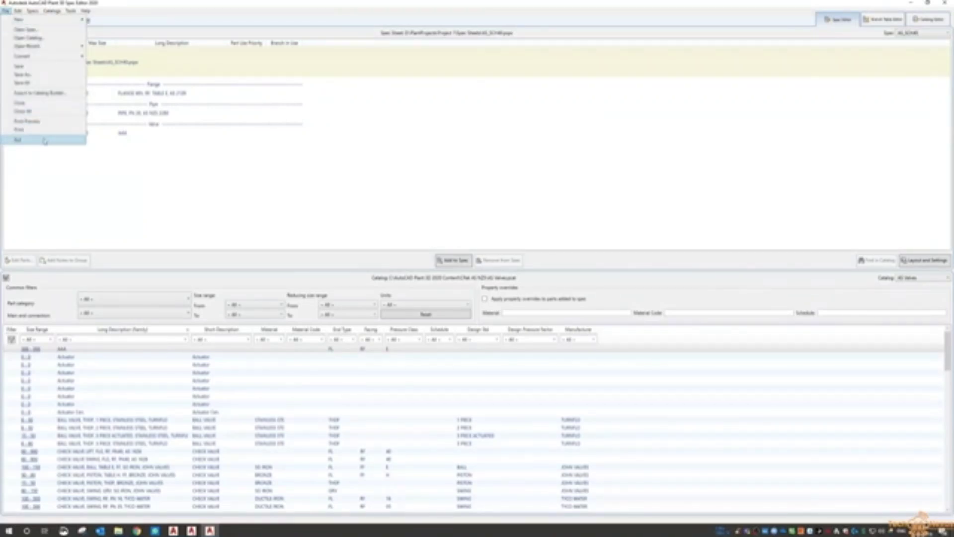
click(20, 140)
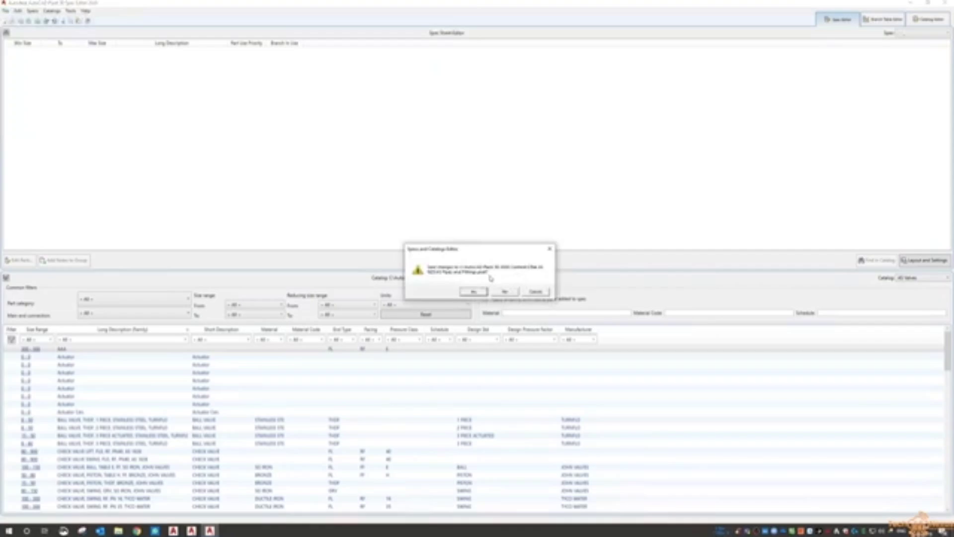
click(504, 292)
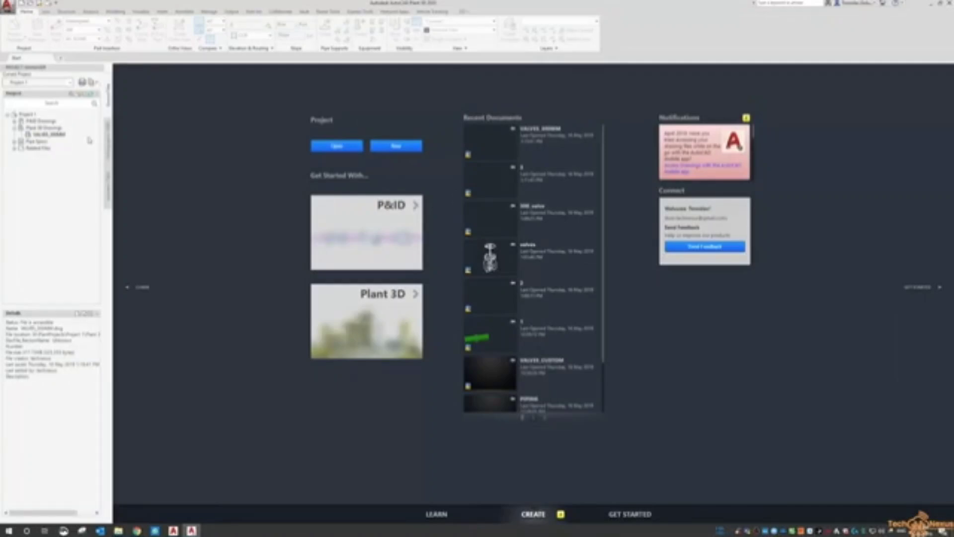
Create a new drawing named 1 in the project's Plant 3D Drawings folder
click(45, 127)
right_click(56, 128)
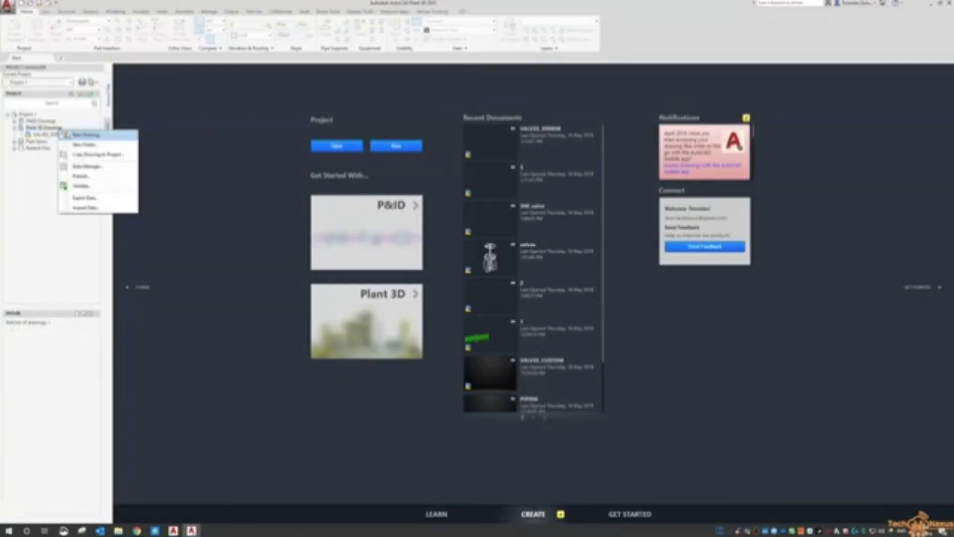
click(72, 131)
click(217, 107)
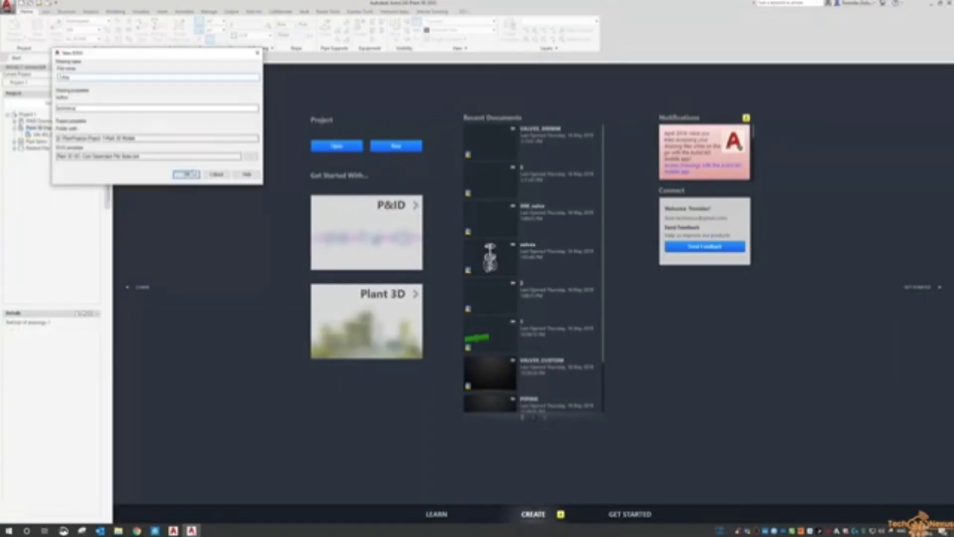
click(187, 174)
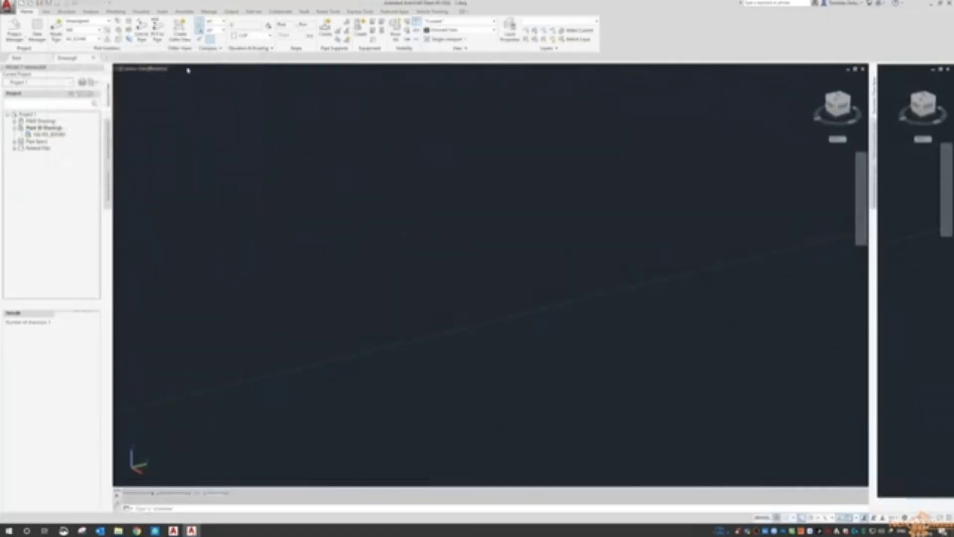
Make AS_SCH40 the current pipe spec and place its custom valve in the empty drawing at the default rotation
click(95, 40)
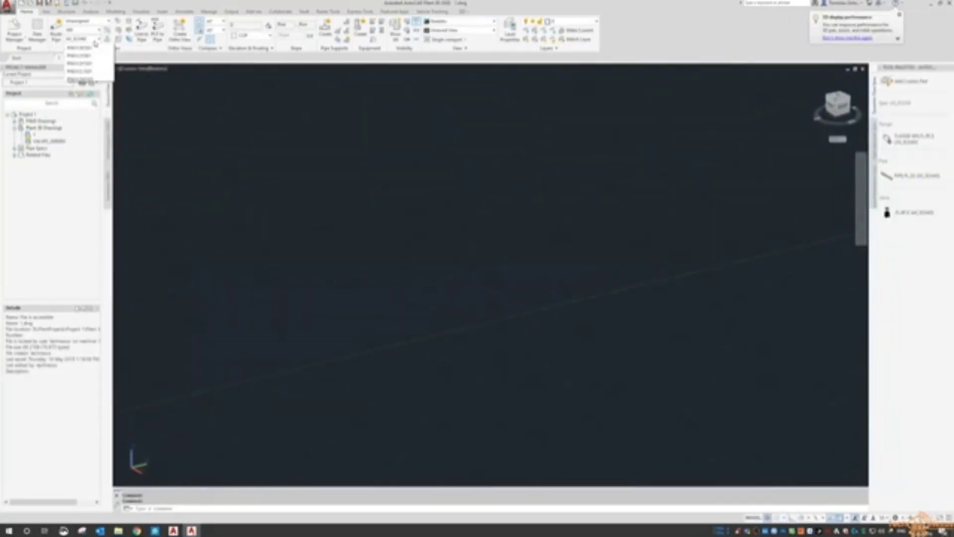
click(89, 64)
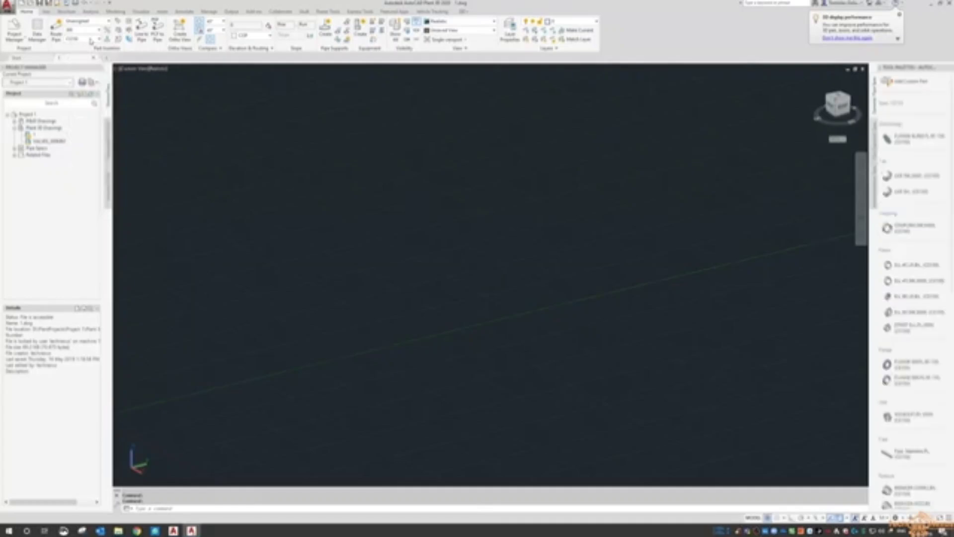
click(91, 39)
click(84, 79)
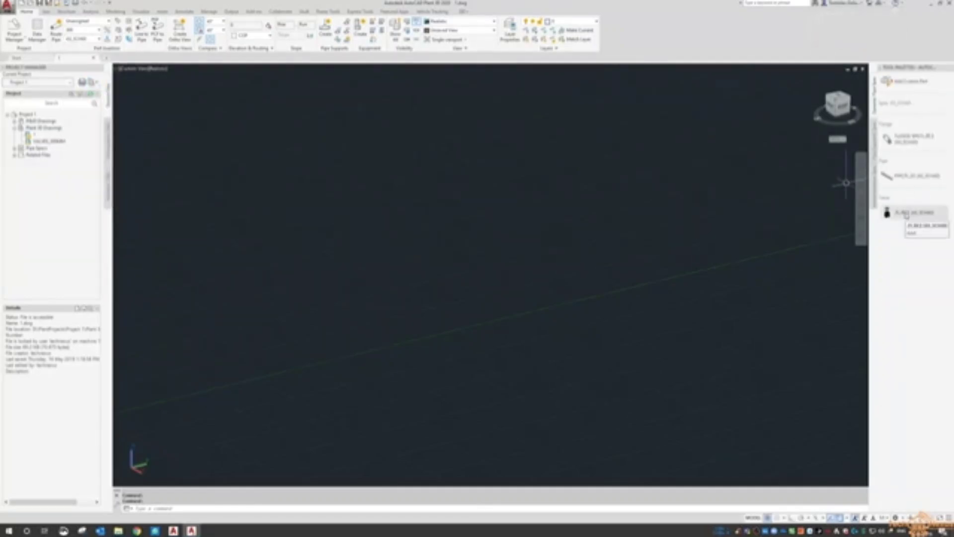
click(889, 212)
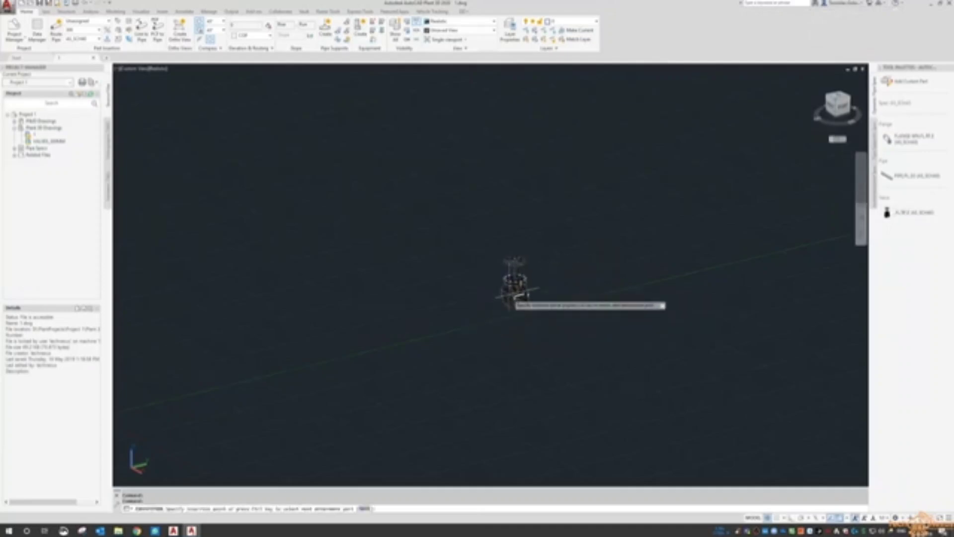
click(461, 309)
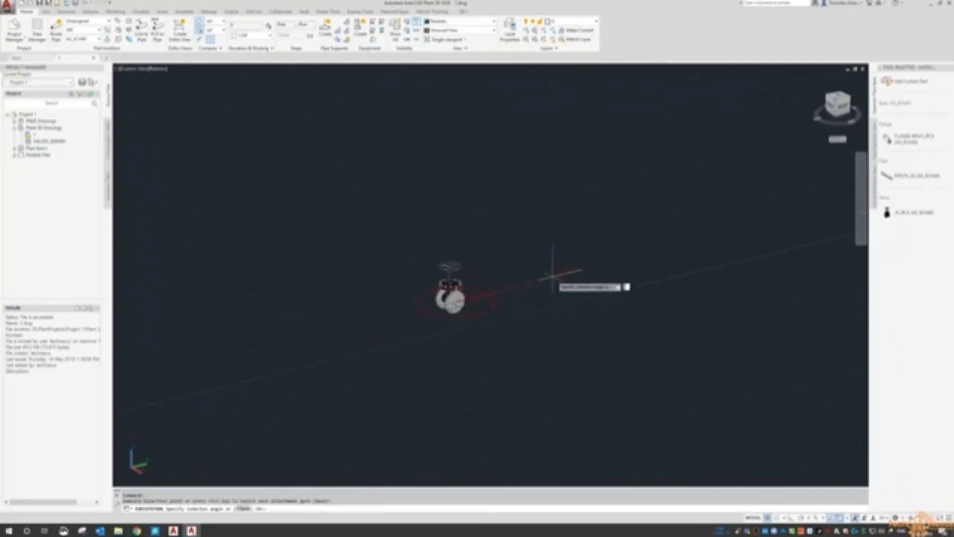
key(Return)
key(Return)
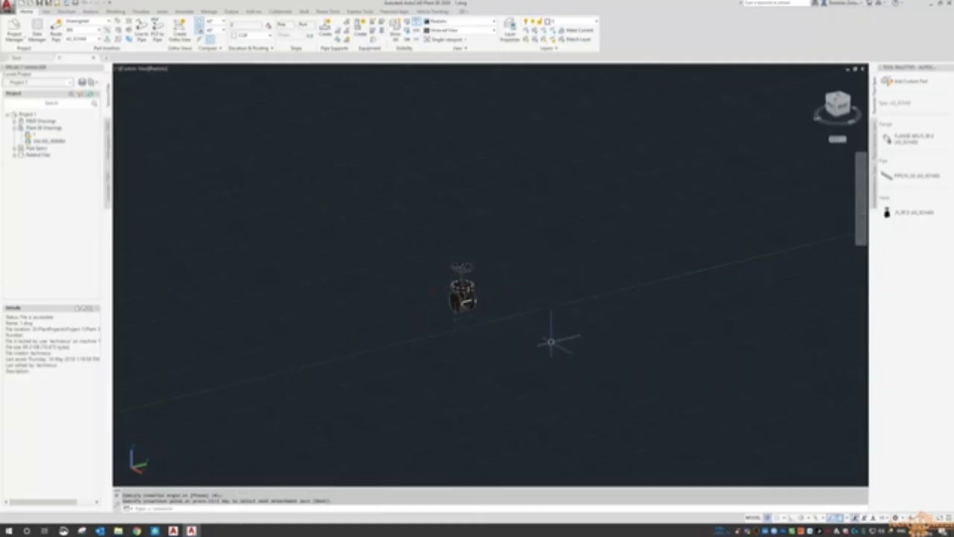
scroll(475, 322, up, 5)
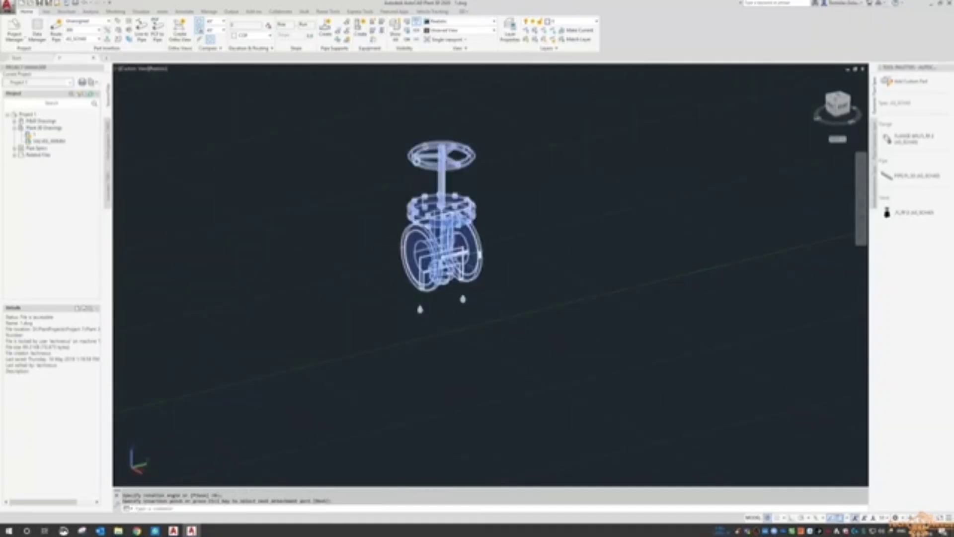
Route a straight pipe out of each of the valve's two ports, in opposite directions
click(460, 264)
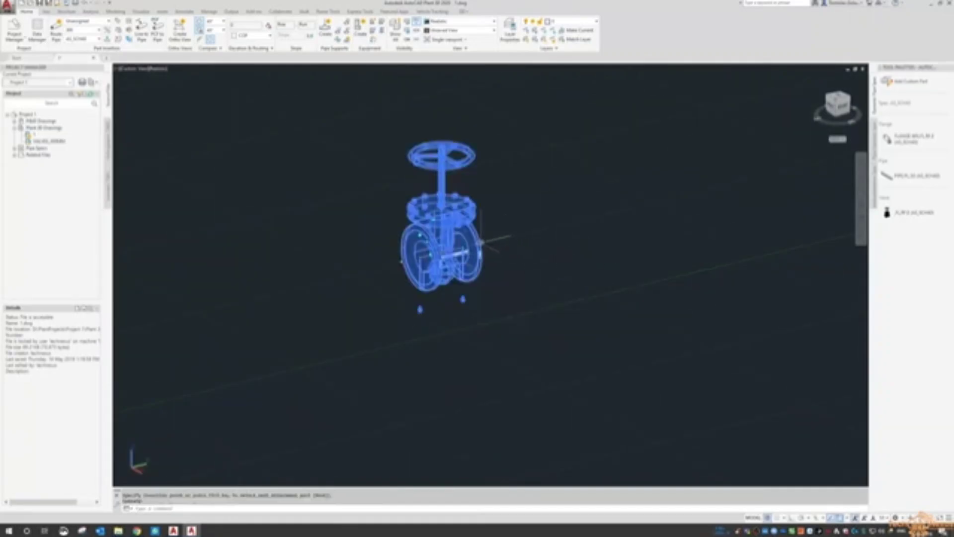
click(481, 242)
click(698, 220)
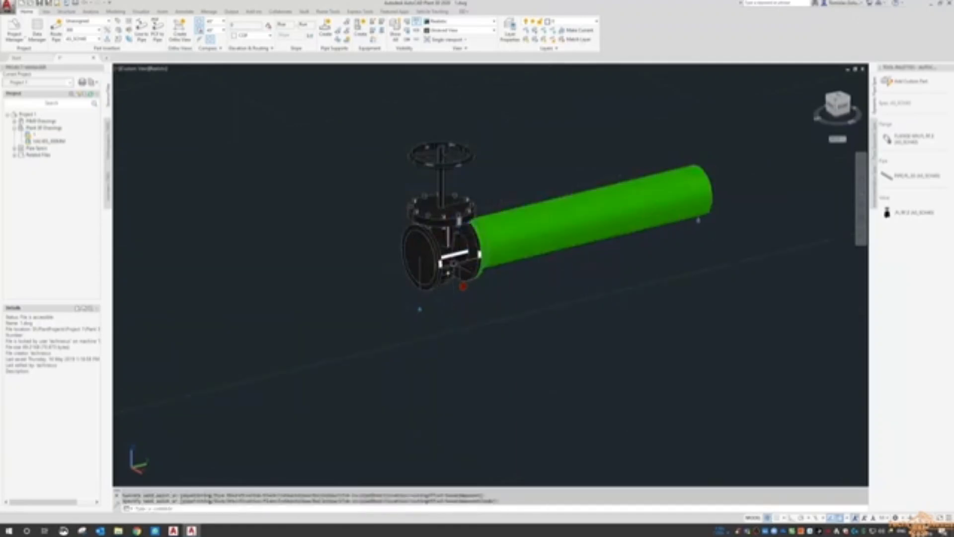
click(454, 264)
click(401, 261)
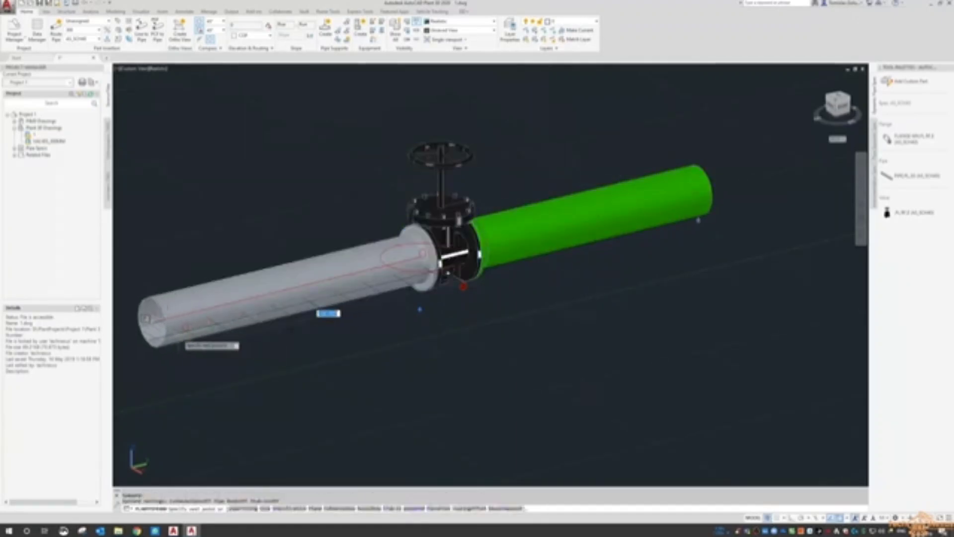
click(151, 322)
key(Return)
Show the model in the 2D Wireframe visual style and inspect the valve's connections to both pipes
scroll(387, 292, down, 2)
shift+middle_drag(239, 330, 460, 338)
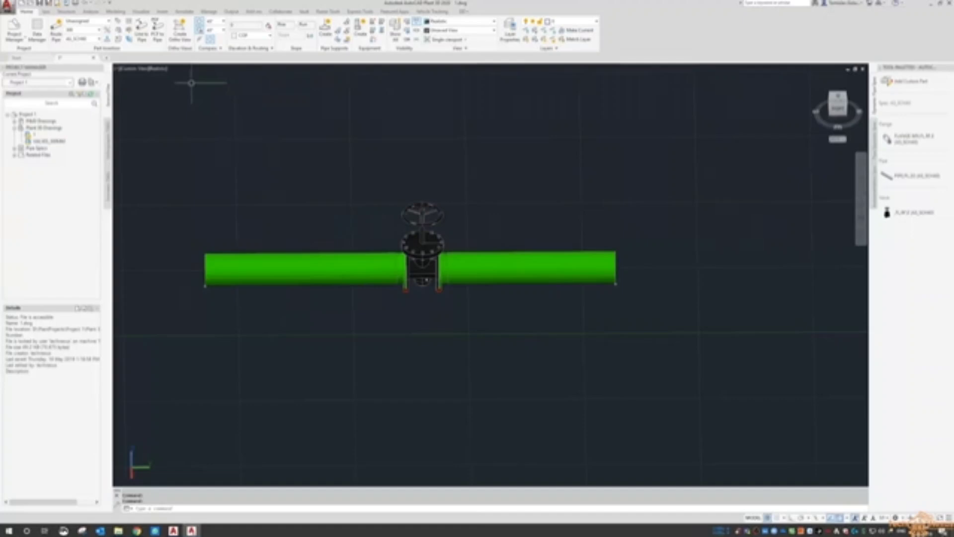
click(160, 68)
click(180, 88)
scroll(389, 247, up, 3)
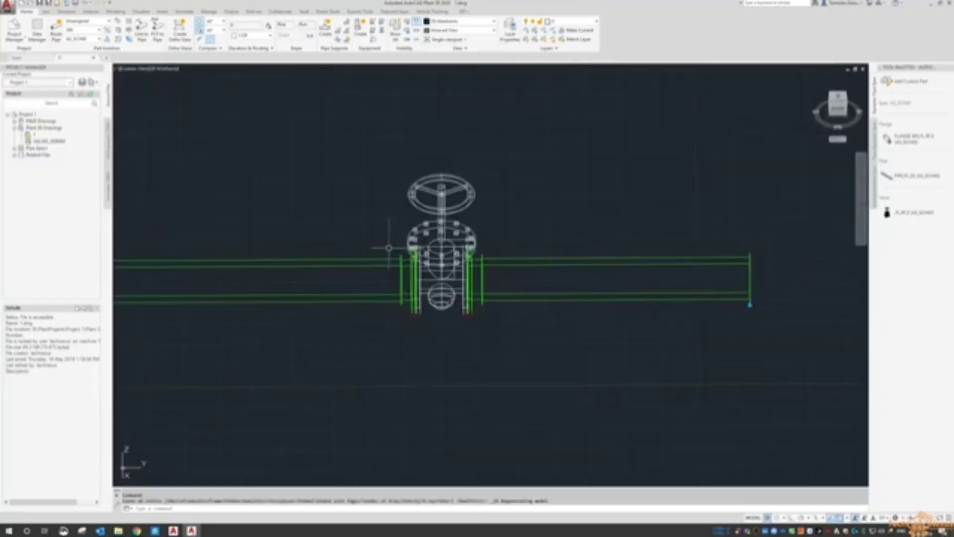
shift+drag(389, 247, 422, 204)
mouse_move(422, 204)
shift+middle_down()
mouse_move(425, 179)
mouse_move(404, 215)
mouse_move(436, 211)
shift+middle_up()
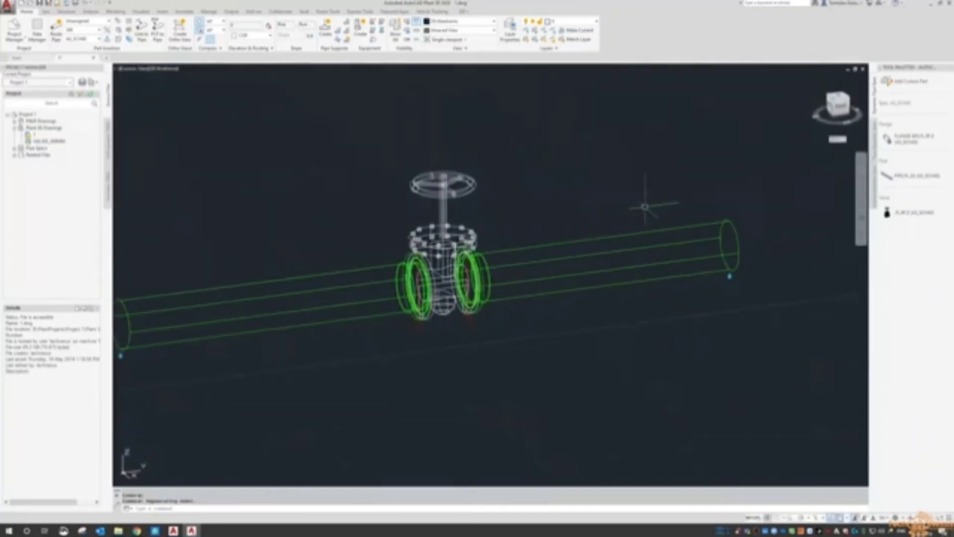
Insert a second custom valve midway along the pipe on one side of the first valve, with its handwheel rotated sideways
click(914, 212)
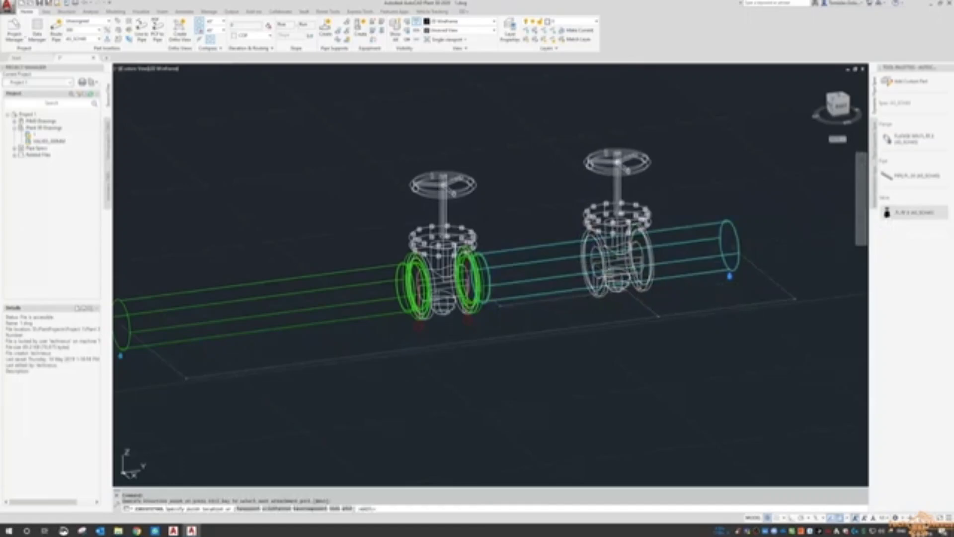
click(617, 260)
click(474, 128)
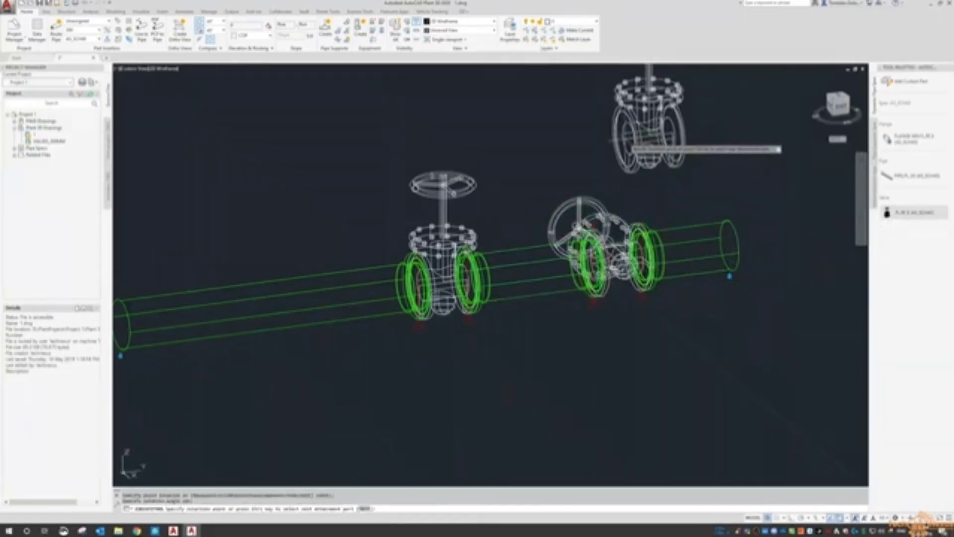
key(Escape)
Insert a third custom valve into the pipe on the opposite side of the first valve, with its handwheel turned sideways
middle_drag(384, 165, 615, 168)
click(888, 213)
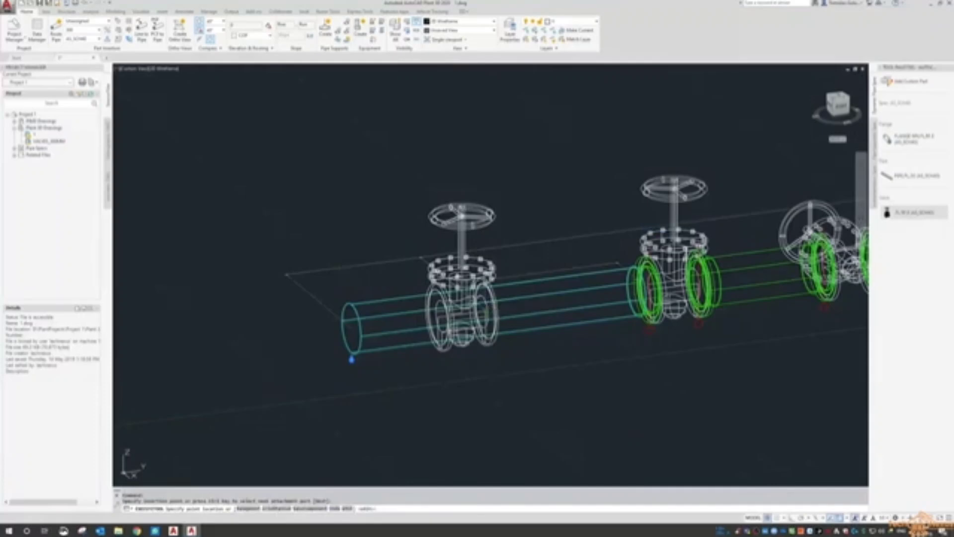
click(464, 310)
click(524, 205)
key(Escape)
scroll(432, 206, down, 4)
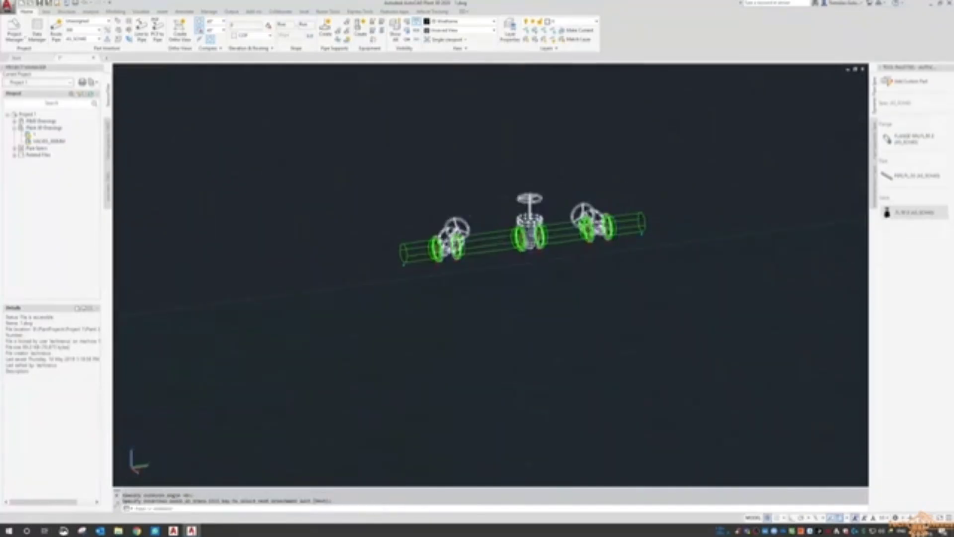
Set the viewport to the Conceptual visual style and inspect the pipe run with its three valves from several angles
shift+middle_drag(435, 207, 496, 262)
middle_drag(333, 136, 337, 169)
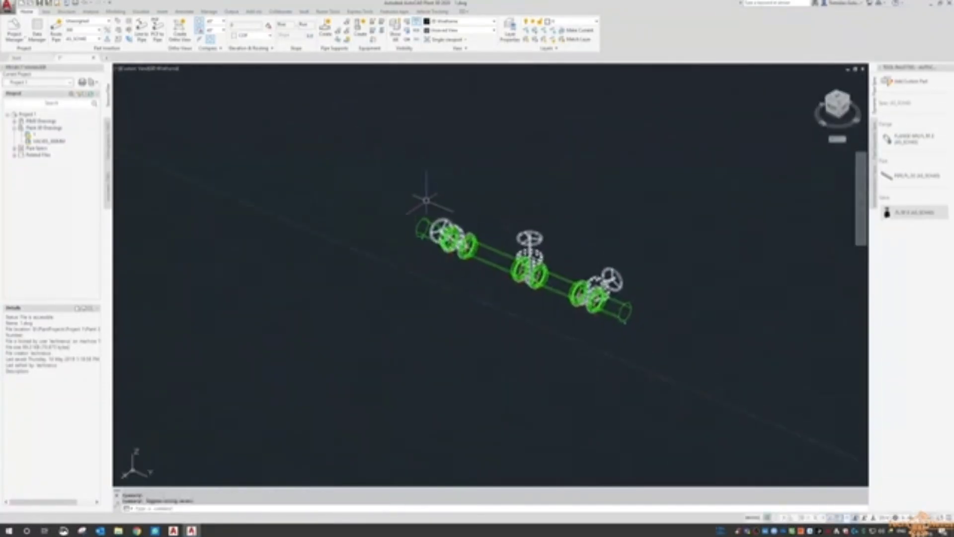
scroll(571, 263, up, 2)
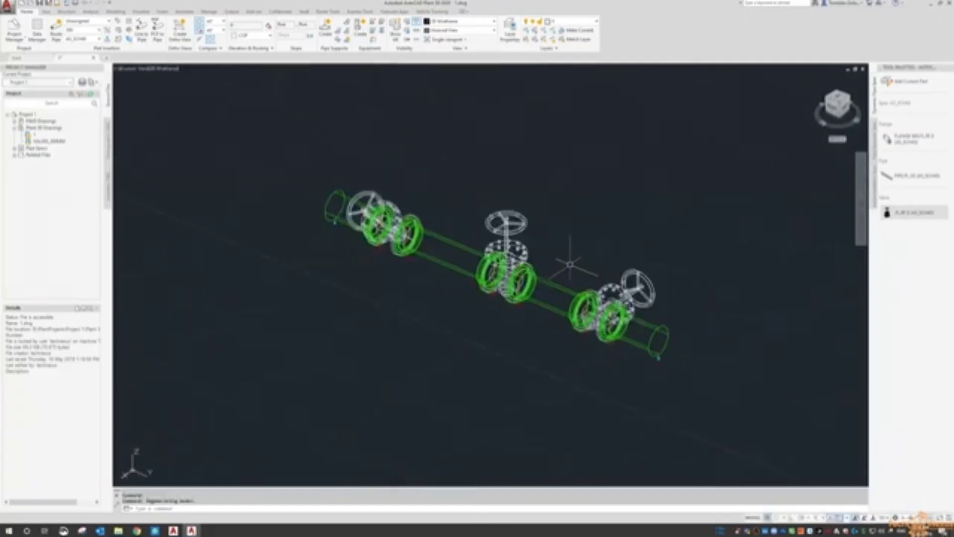
click(174, 69)
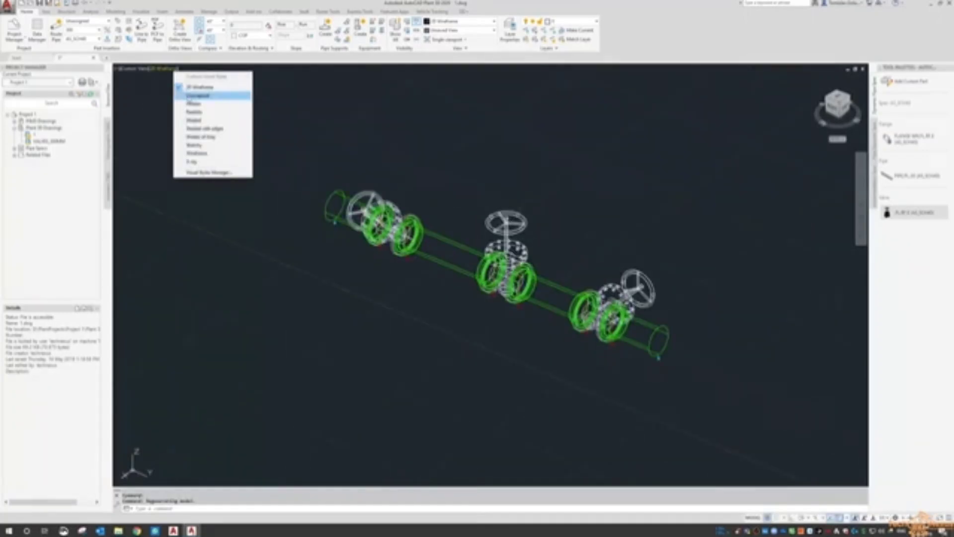
click(198, 96)
shift+middle_drag(457, 229, 479, 219)
scroll(478, 219, up, 2)
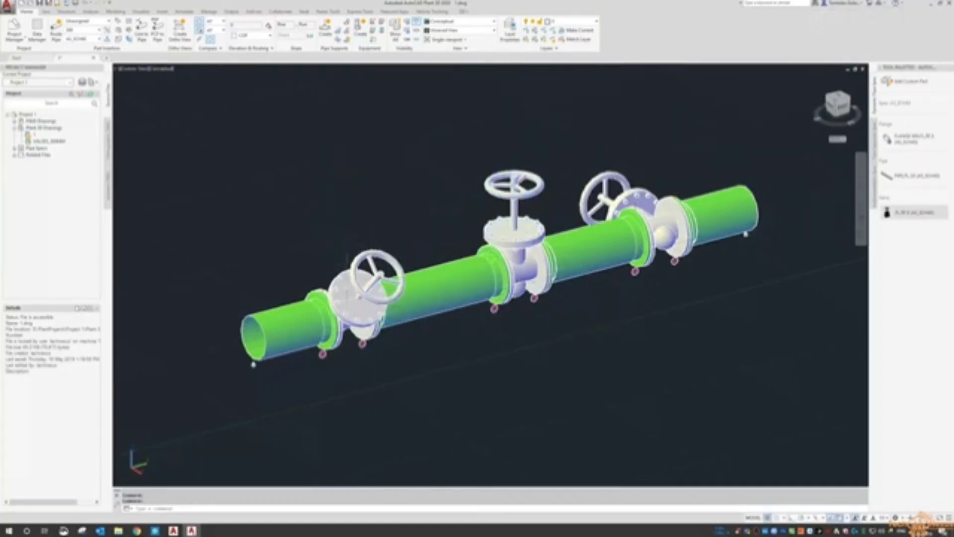
shift+middle_drag(427, 322, 369, 343)
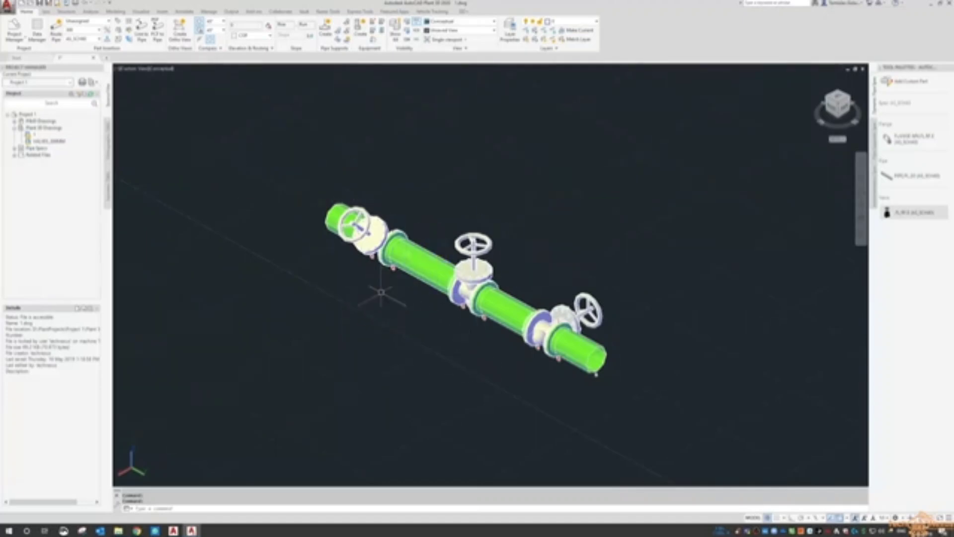
shift+middle_drag(393, 344, 543, 314)
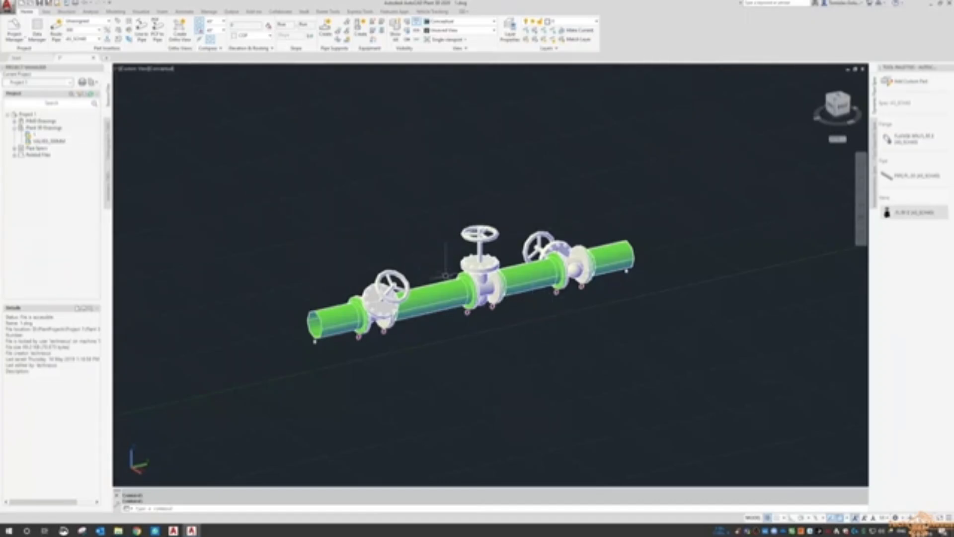
shift+middle_drag(462, 308, 491, 378)
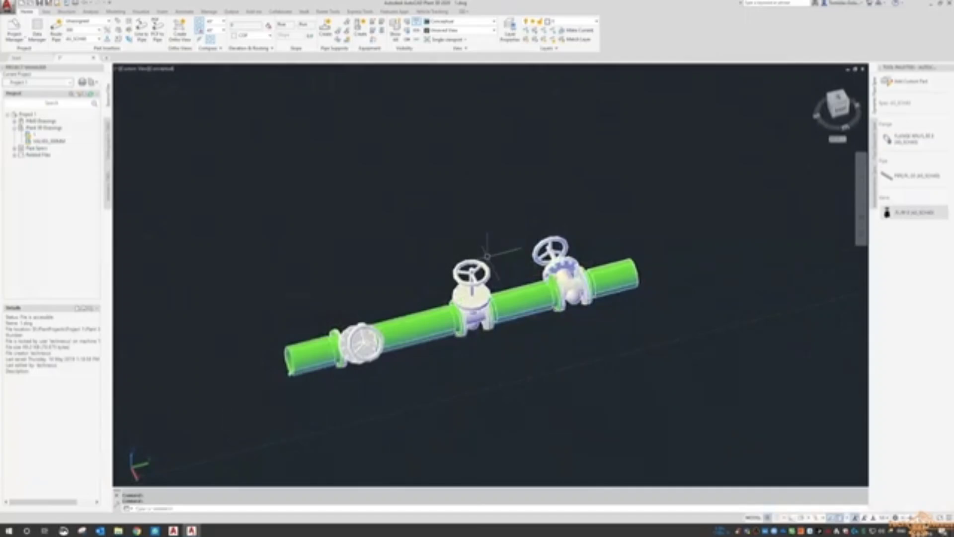